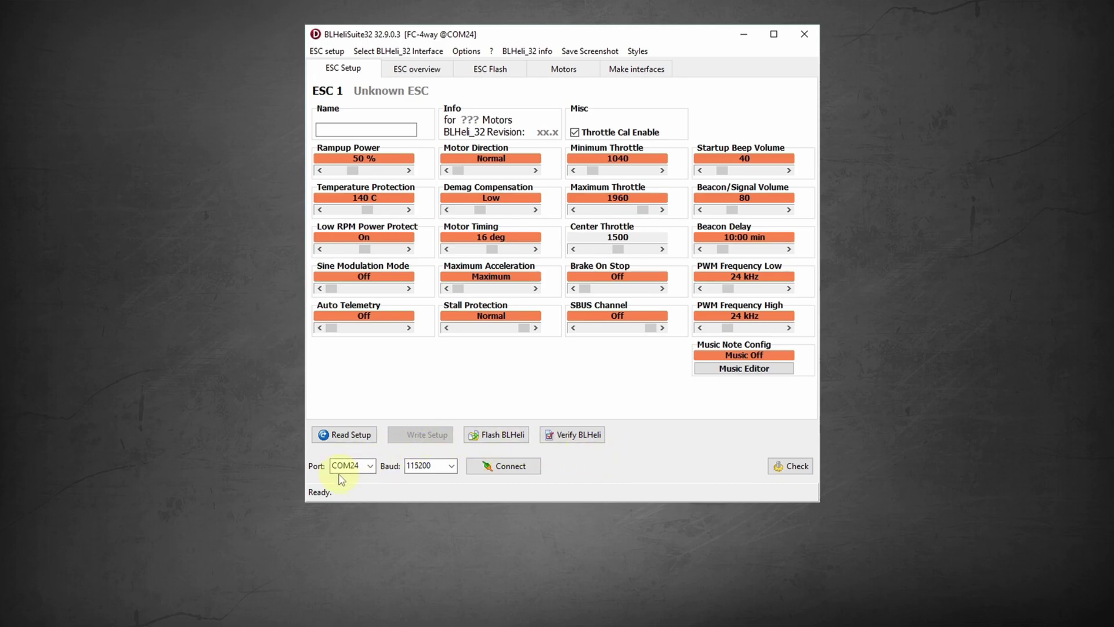
Connect to the flight controller on COM24 at 115200 baud and read the setup of all ESCs
{"action": "left_click", "coordinate": [512, 467]}
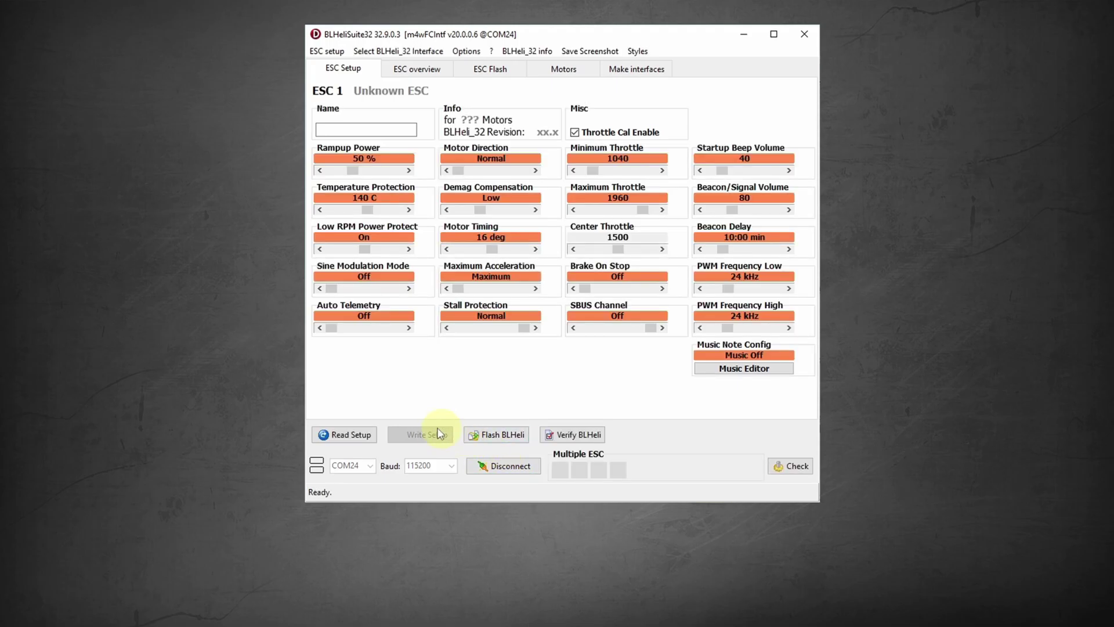
{"action": "left_click", "coordinate": [355, 435]}
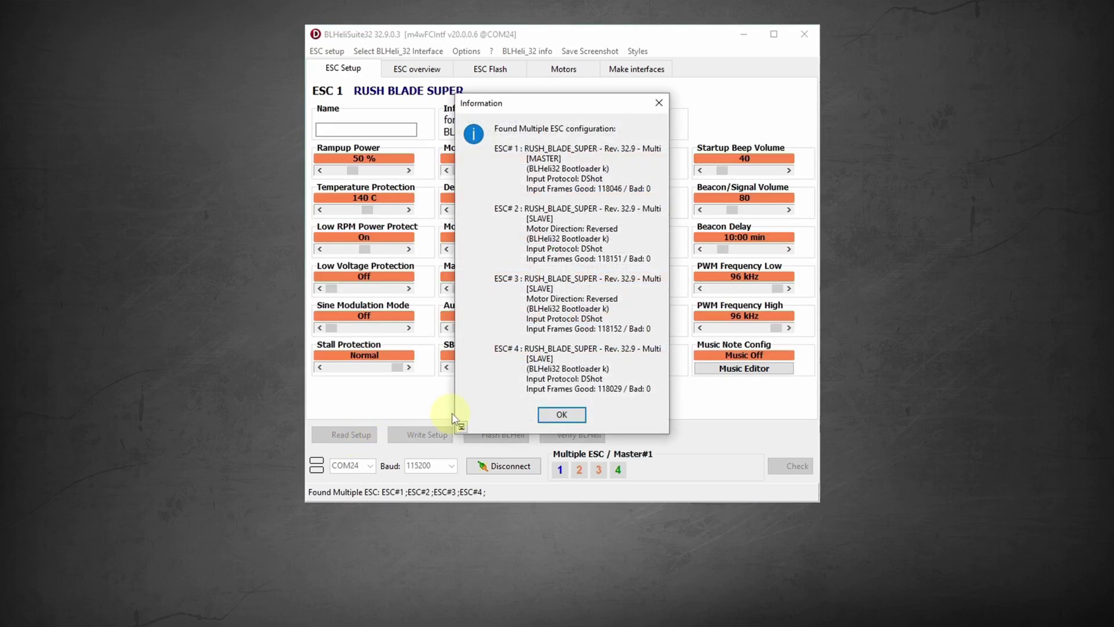
{"action": "left_click", "coordinate": [558, 416]}
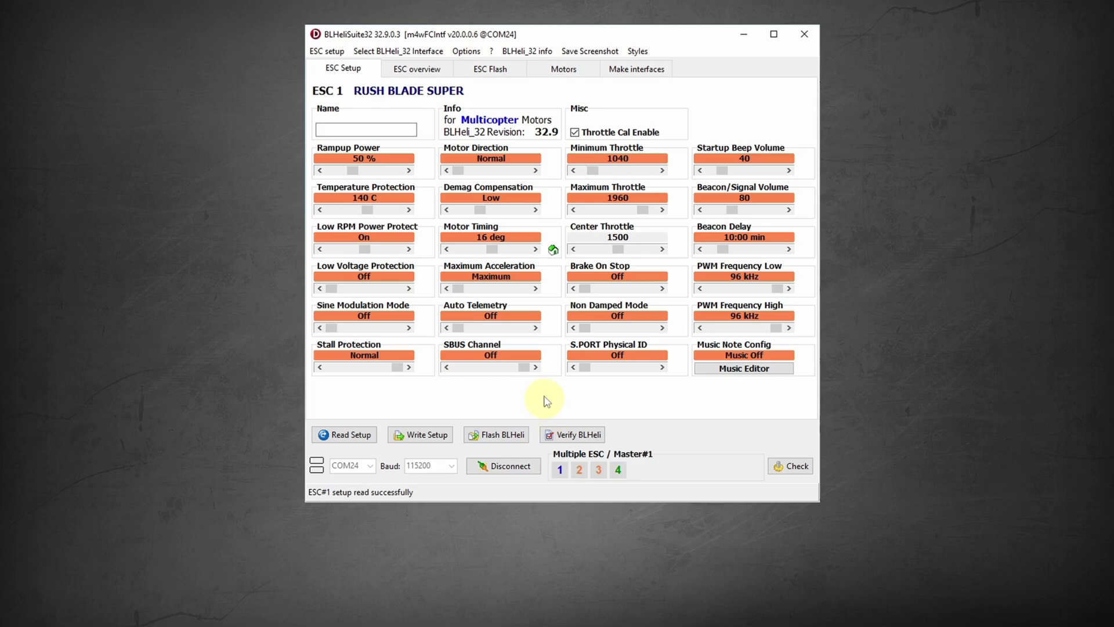
In the ESC flashing options, turn off keeping the settings for ESC#1, ESC#2 and ESC#3
{"action": "left_click", "coordinate": [514, 73]}
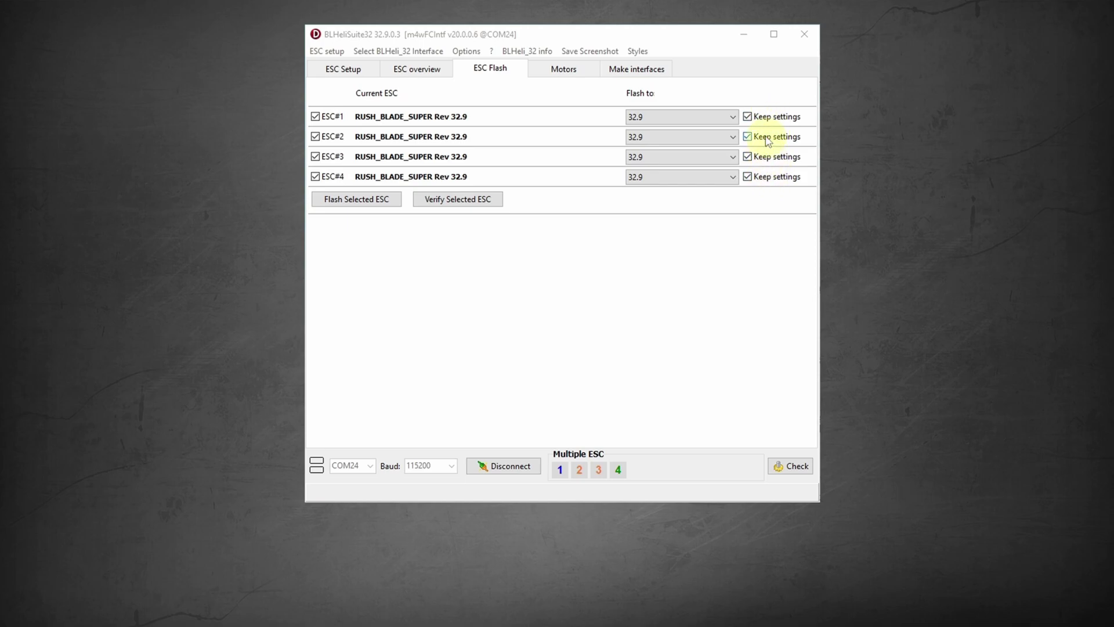
{"action": "left_click", "coordinate": [748, 117]}
{"action": "left_click", "coordinate": [748, 137]}
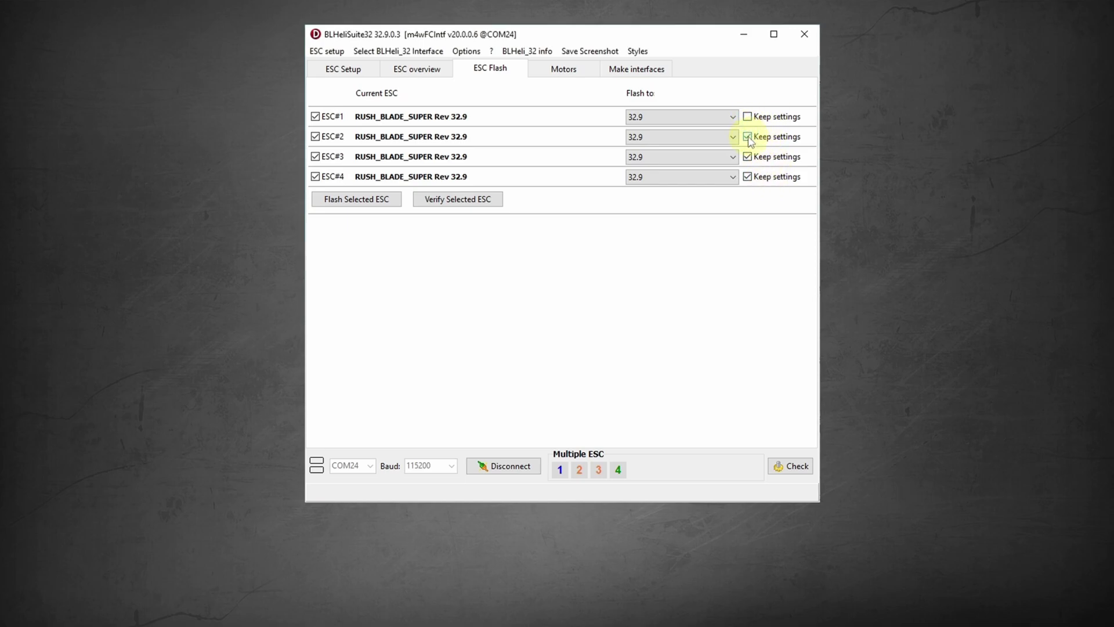
{"action": "left_click", "coordinate": [747, 157]}
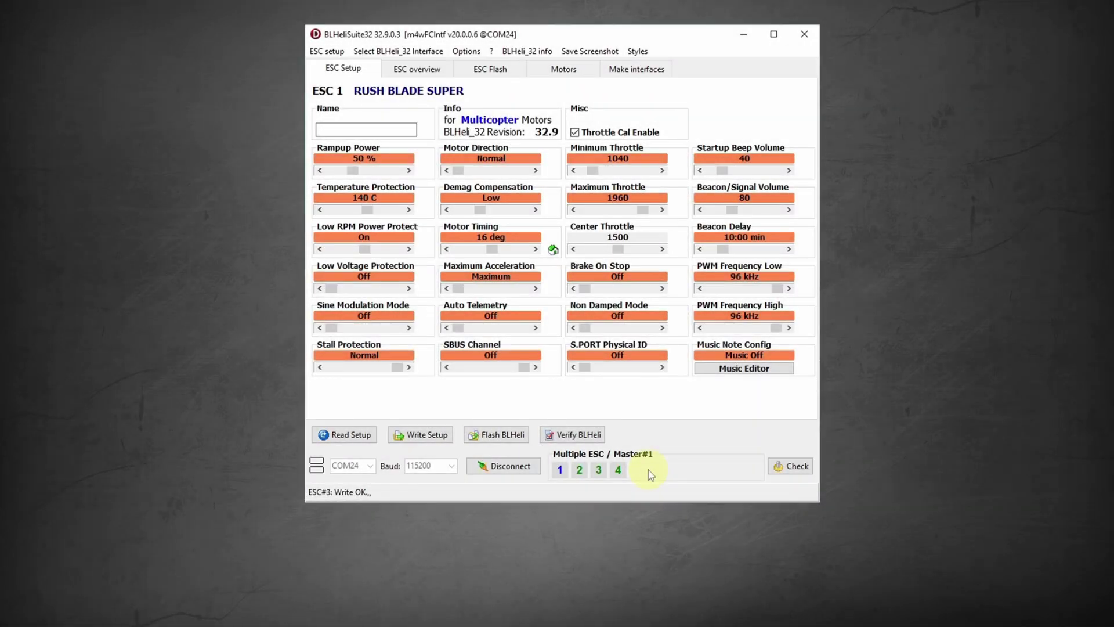
Select only ESC 2, set its motor direction to Reversed and write the setup to it
{"action": "left_click", "coordinate": [578, 470]}
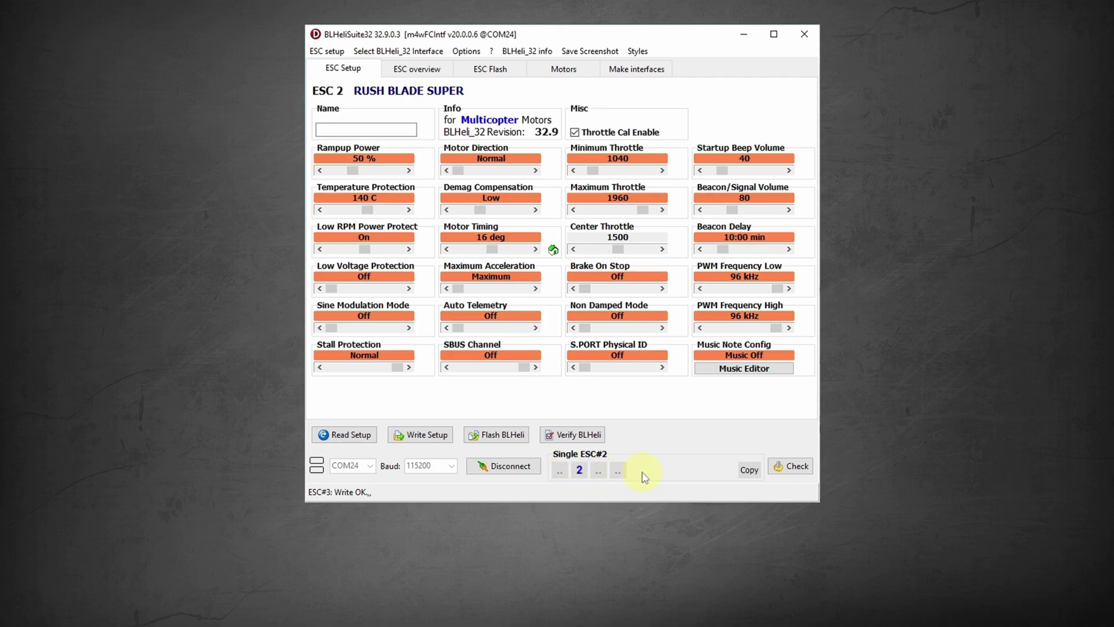
{"action": "left_click", "coordinate": [534, 170]}
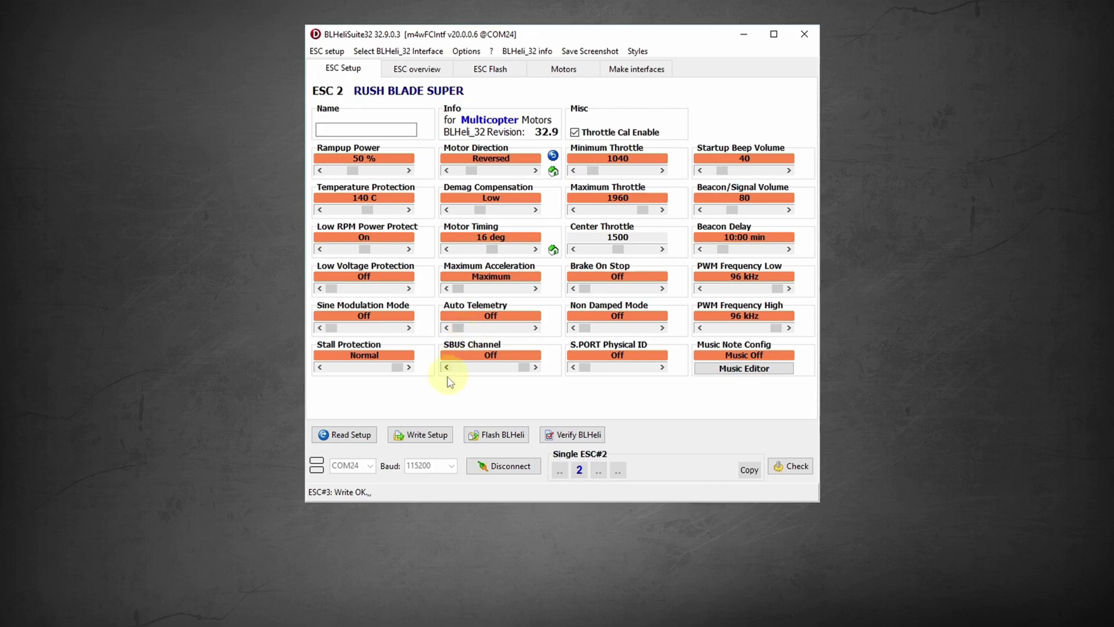
{"action": "left_click", "coordinate": [440, 441]}
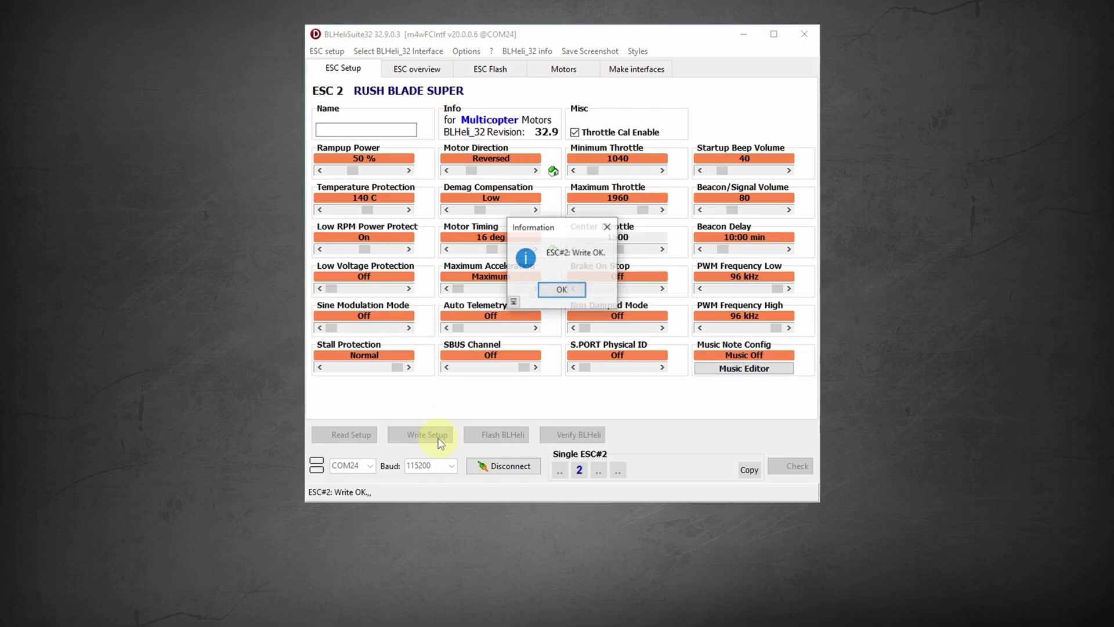
{"action": "left_click", "coordinate": [561, 290]}
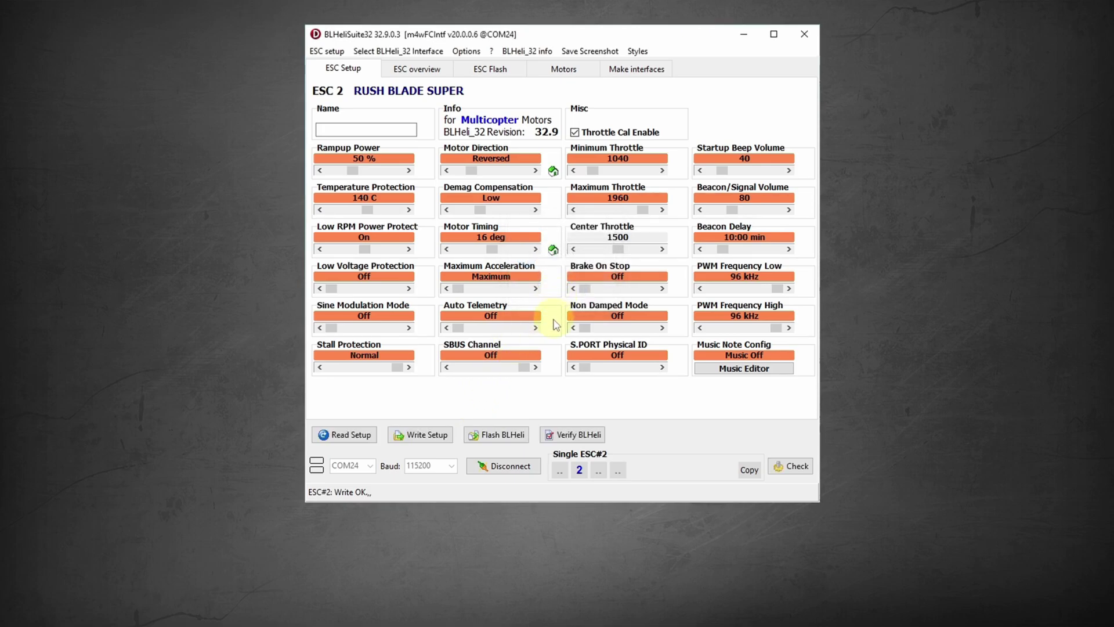
Switch to ESC 3 alone, set its motor direction to Reversed and write the setup to it
{"action": "left_click", "coordinate": [600, 468]}
{"action": "left_click", "coordinate": [582, 474]}
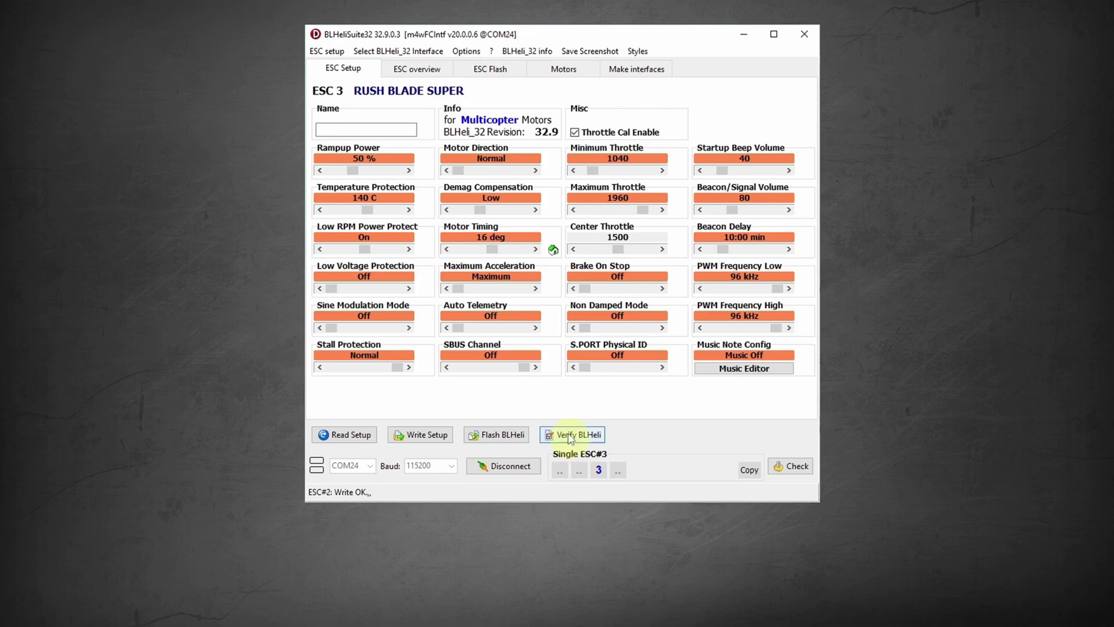
{"action": "left_click", "coordinate": [536, 171]}
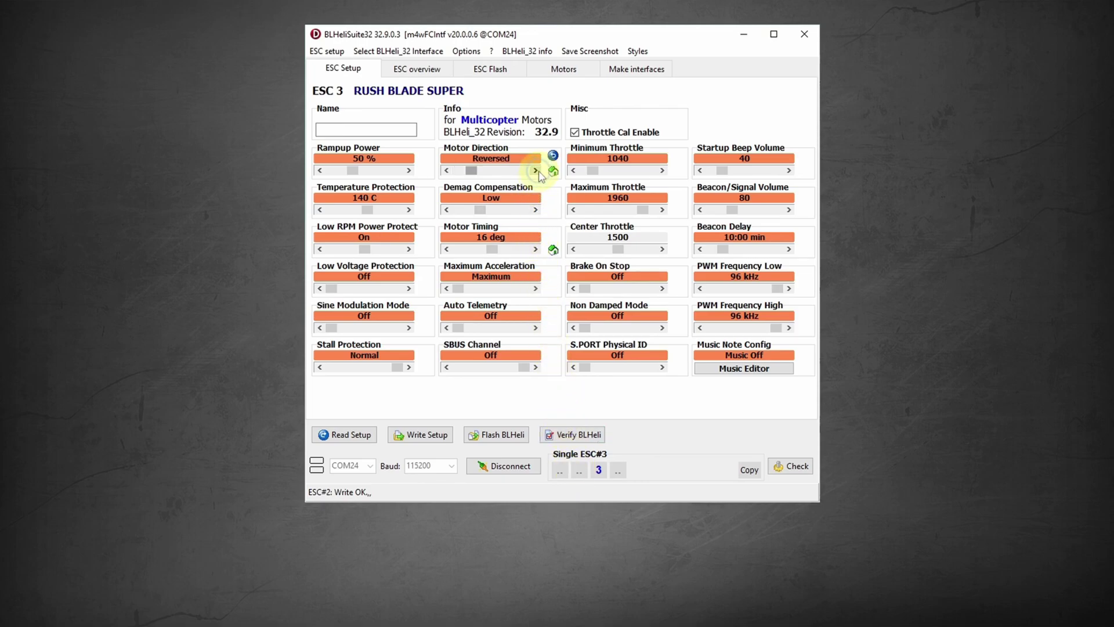
{"action": "left_click", "coordinate": [425, 435]}
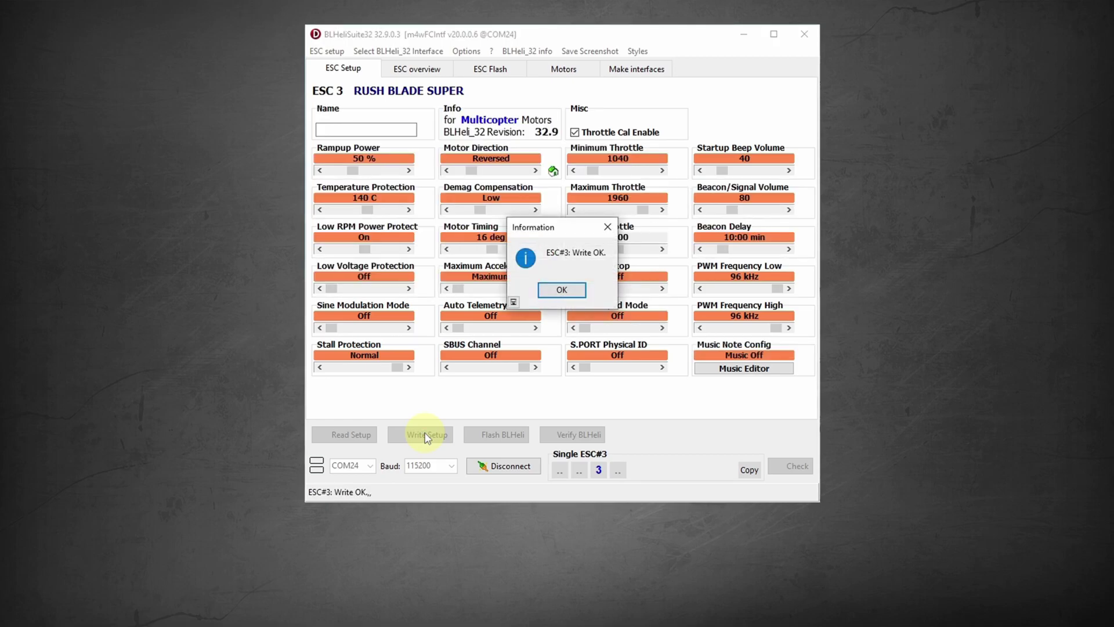
{"action": "left_click", "coordinate": [548, 297]}
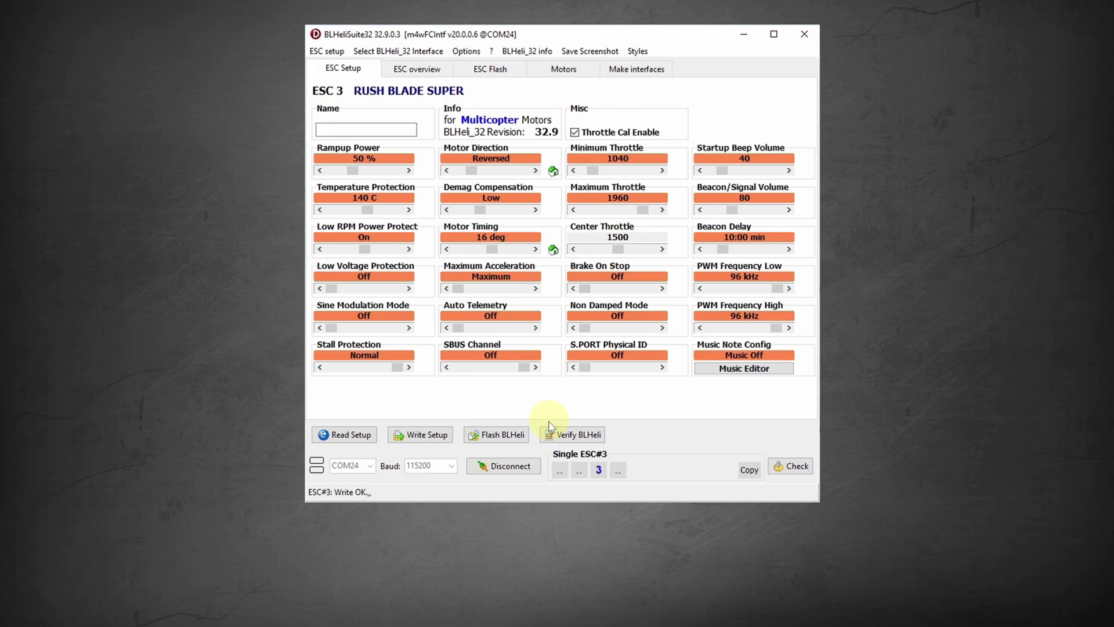
Set Rampup Power to 40 % and PWM Frequency Low to 48 kHz, and write the setup to all four ESCs
{"action": "left_click", "coordinate": [558, 467]}
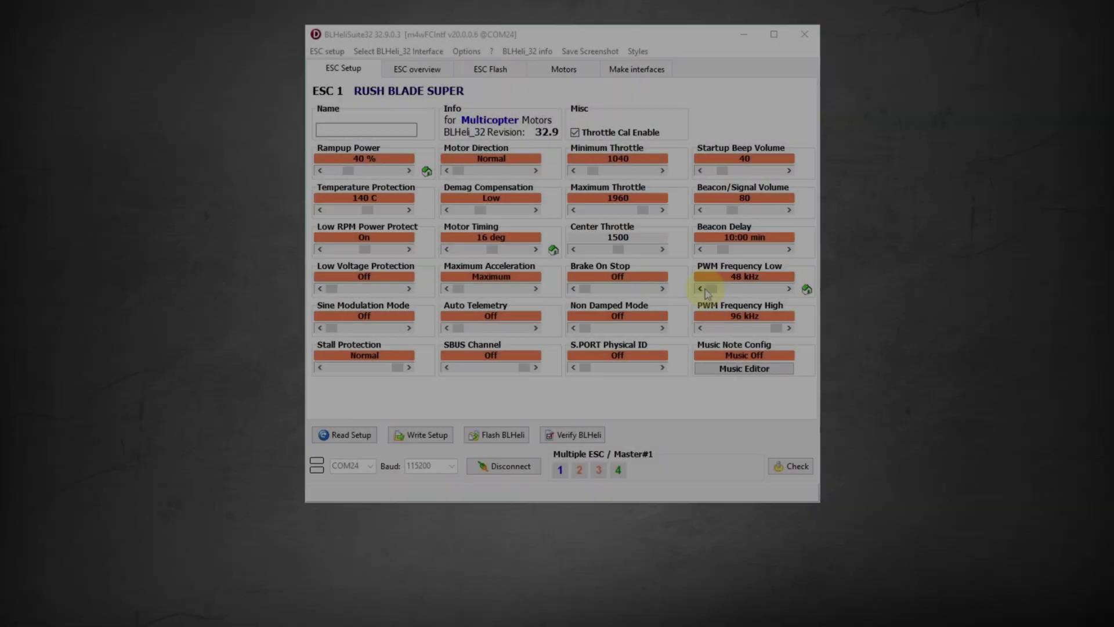
{"action": "left_click", "coordinate": [701, 288]}
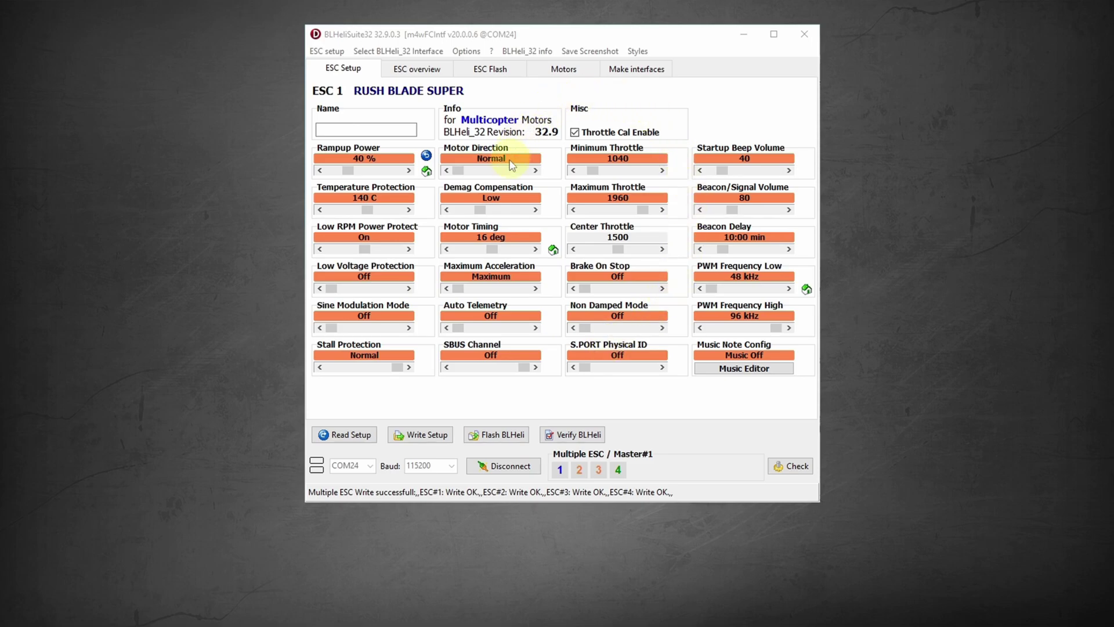
{"action": "left_click", "coordinate": [439, 443]}
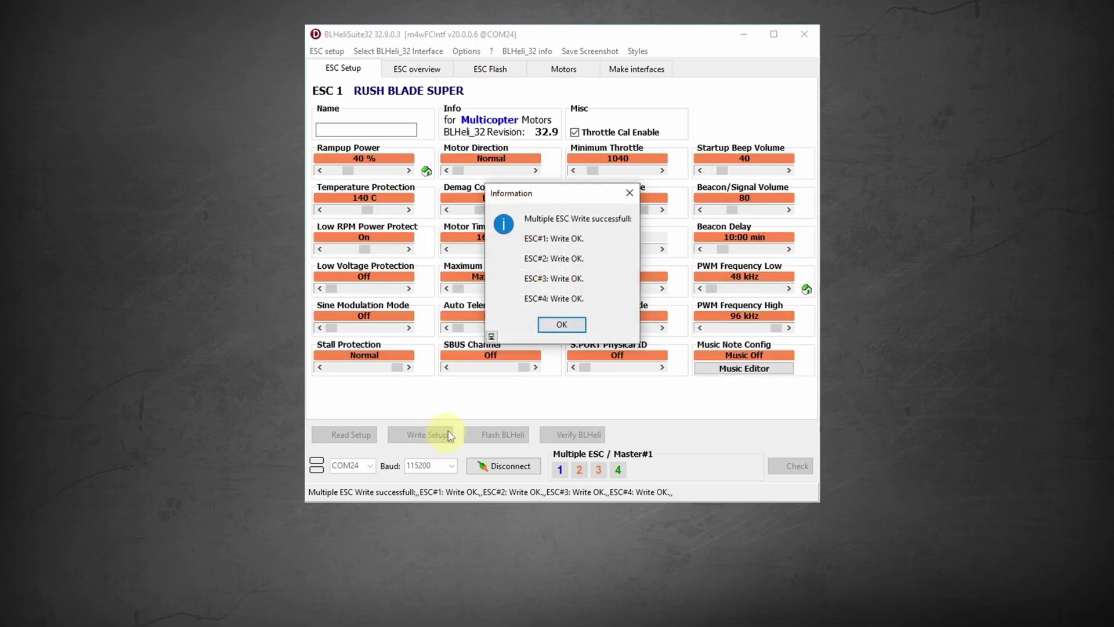
{"action": "left_click", "coordinate": [561, 325]}
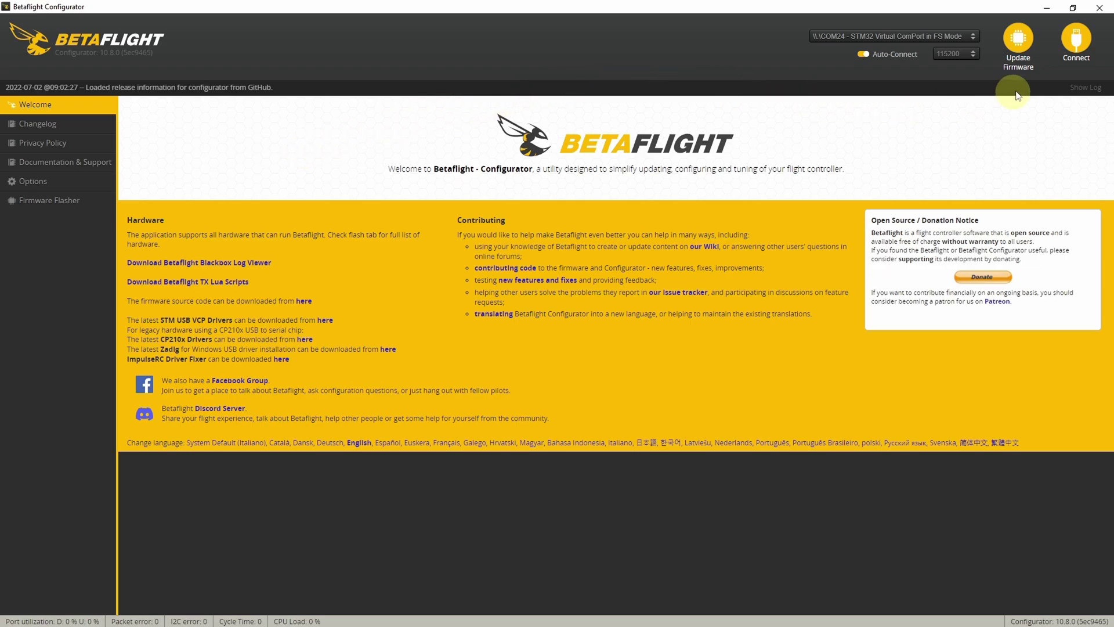
Switch to Betaflight Configurator, connect to the flight controller and reboot it into boot loader / DFU mode
{"action": "left_click", "coordinate": [1078, 40]}
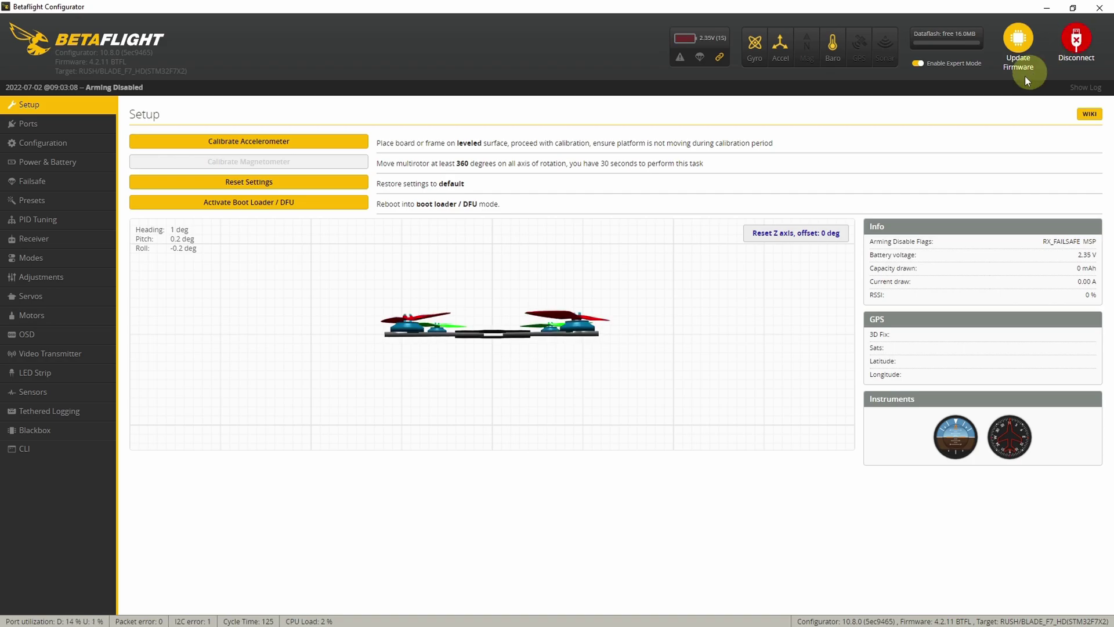
{"action": "left_click", "coordinate": [343, 204]}
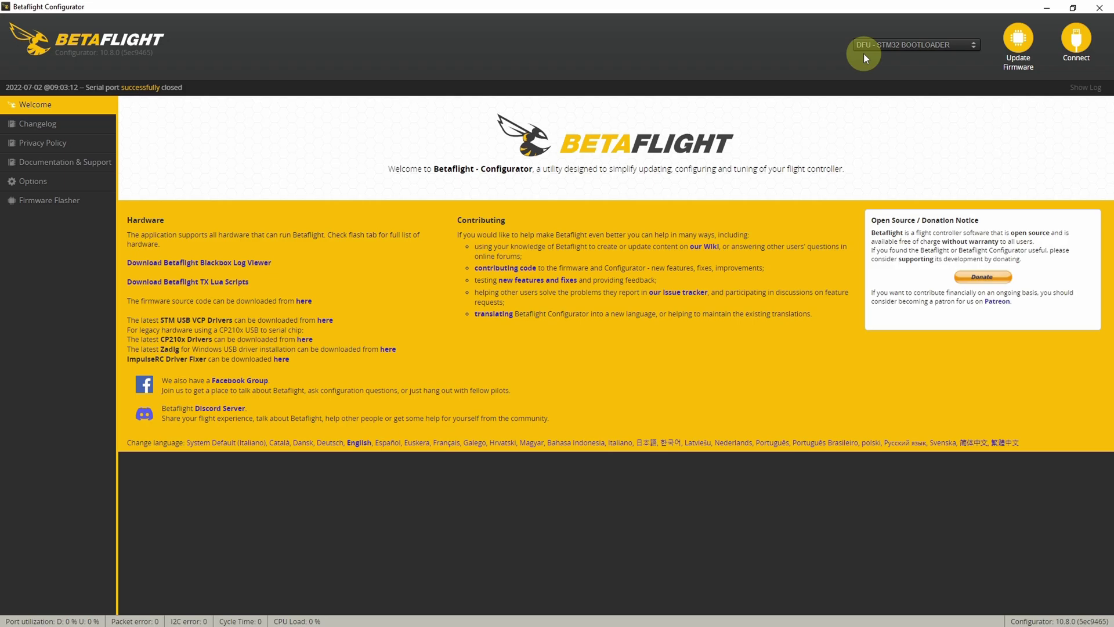
Choose the BLADE_F7_HD board, load the online 4.3.0 firmware and flash it with full chip erase
{"action": "left_click", "coordinate": [1020, 42]}
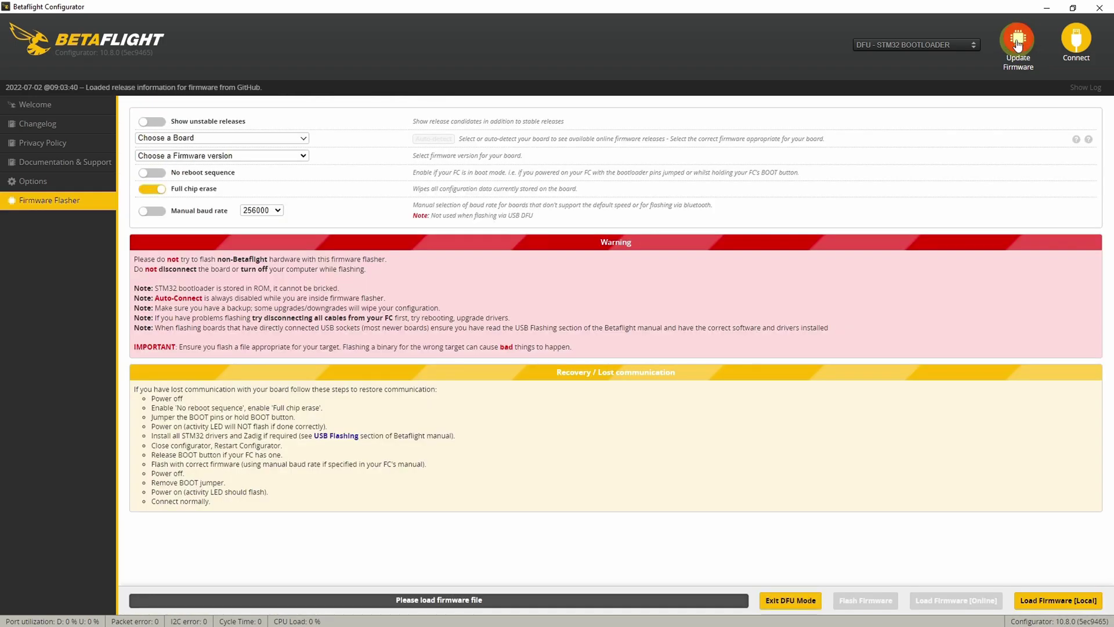
{"action": "left_click", "coordinate": [304, 141]}
{"action": "type", "text": "bla"}
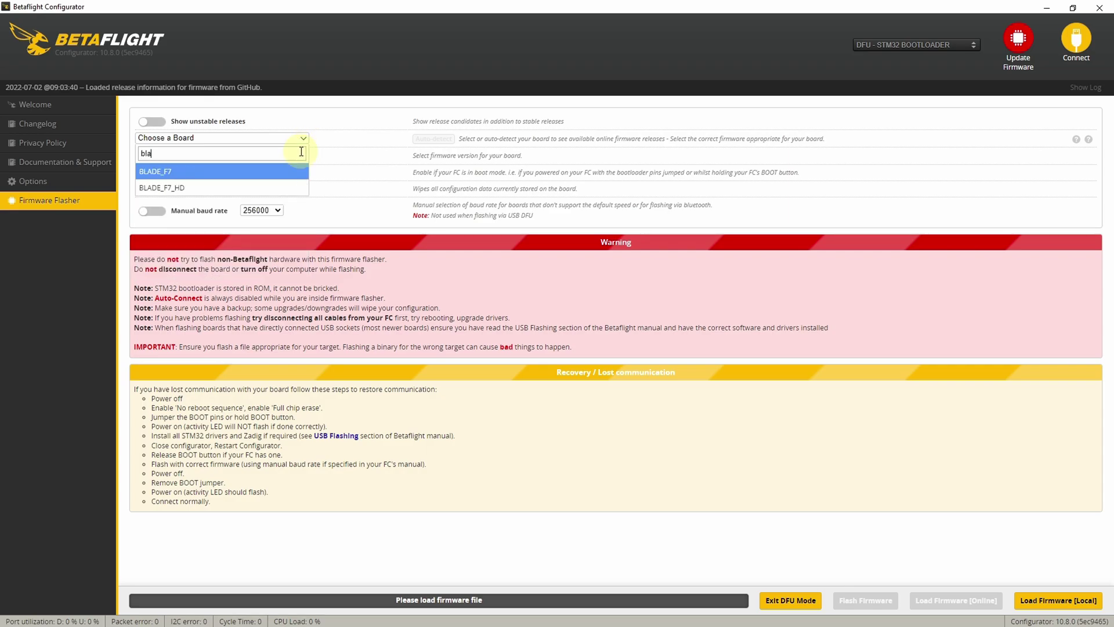
{"action": "left_click", "coordinate": [302, 186]}
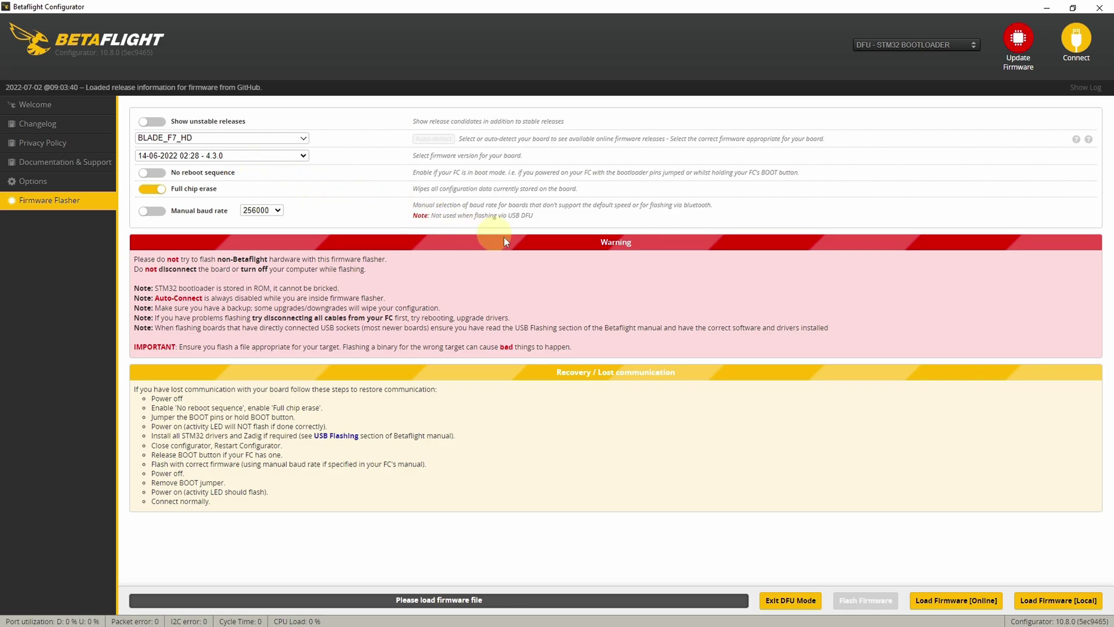
{"action": "left_click", "coordinate": [956, 598]}
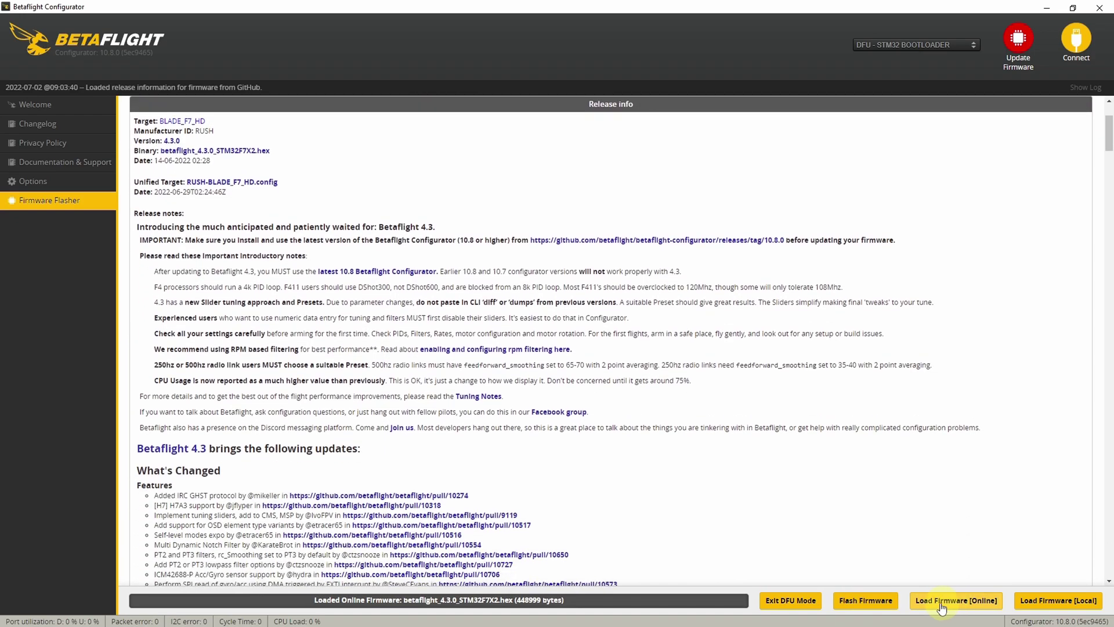
{"action": "left_click", "coordinate": [883, 603]}
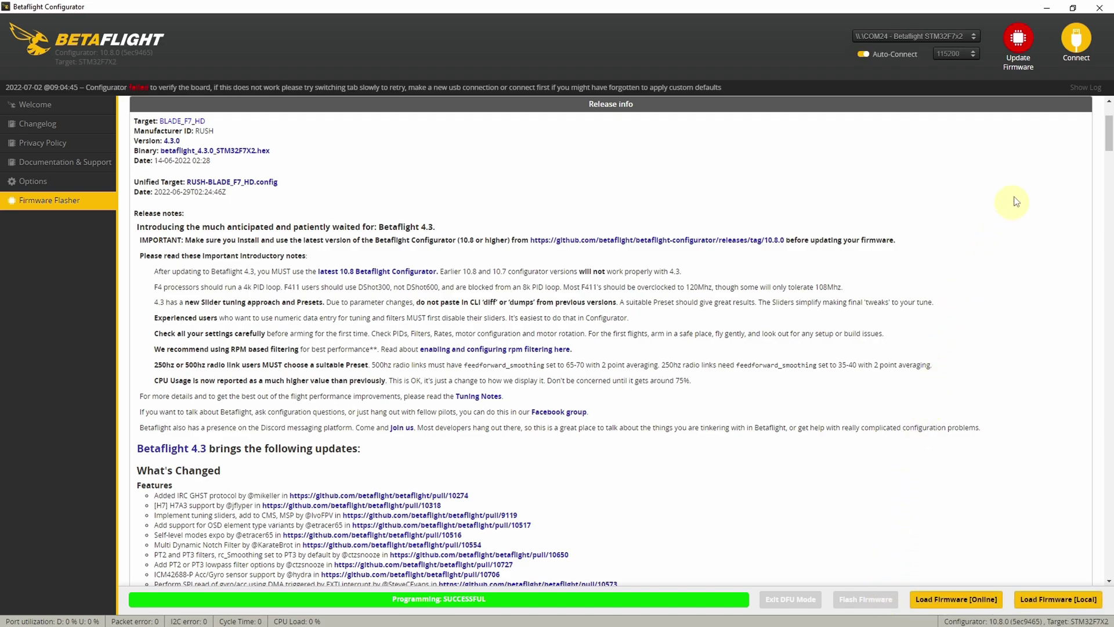
Reconnect to the flashed board, apply its custom defaults and calibrate the accelerometer
{"action": "left_click", "coordinate": [1075, 40]}
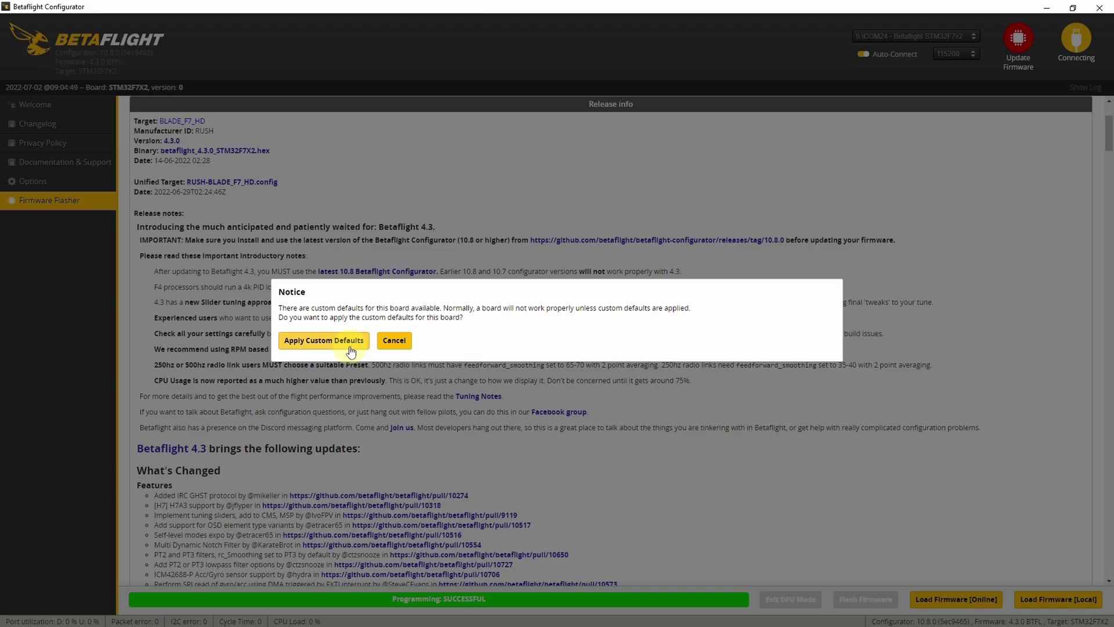
{"action": "left_click", "coordinate": [324, 340]}
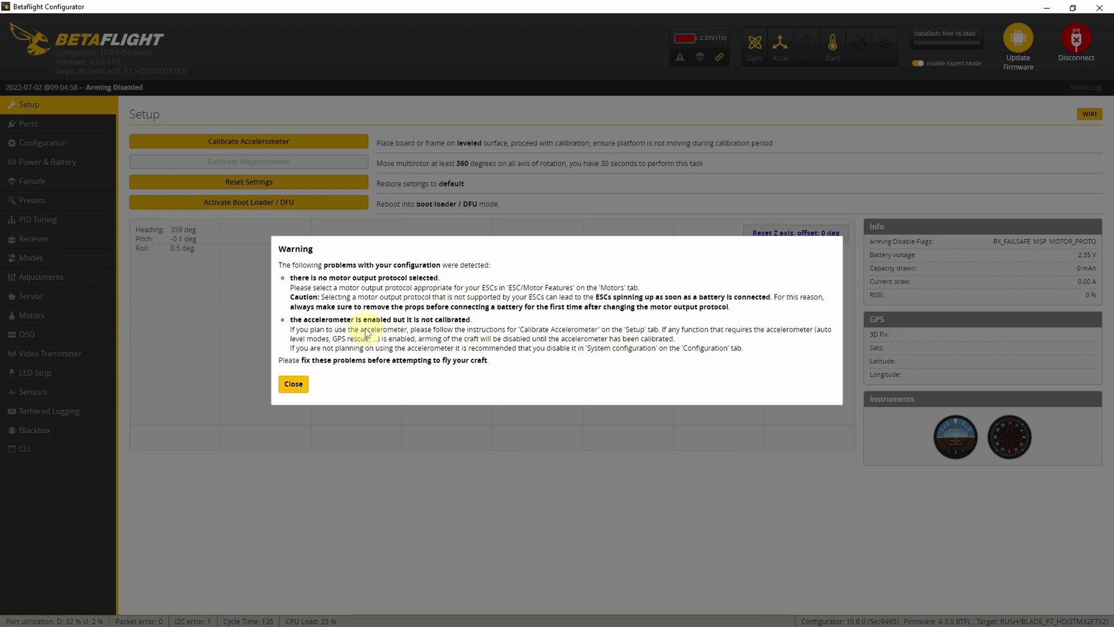
{"action": "left_click", "coordinate": [294, 384]}
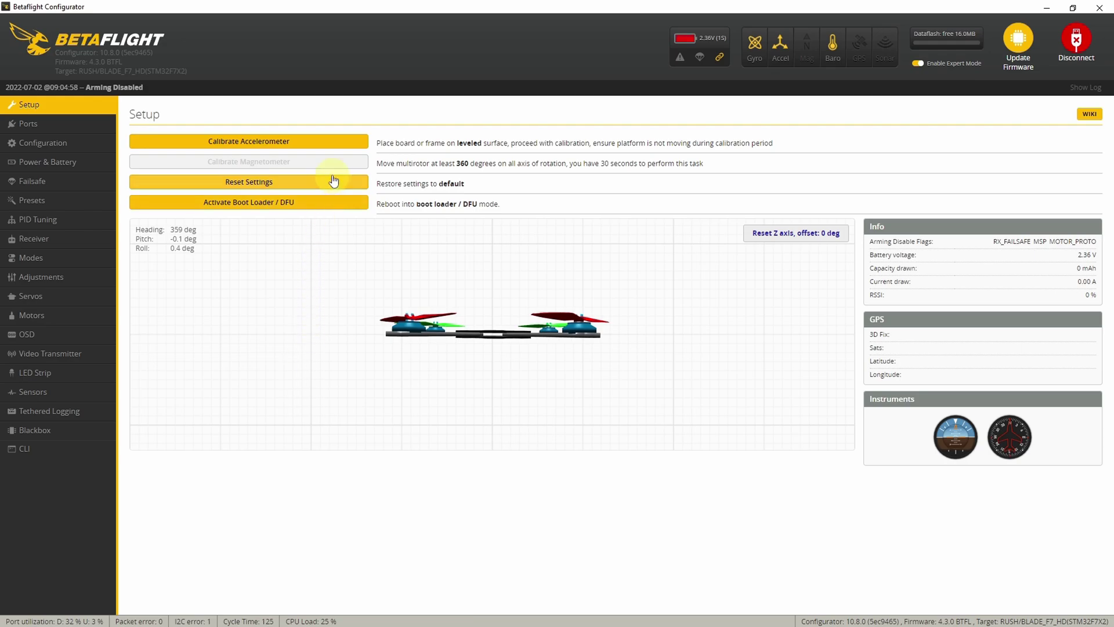
{"action": "left_click", "coordinate": [333, 145]}
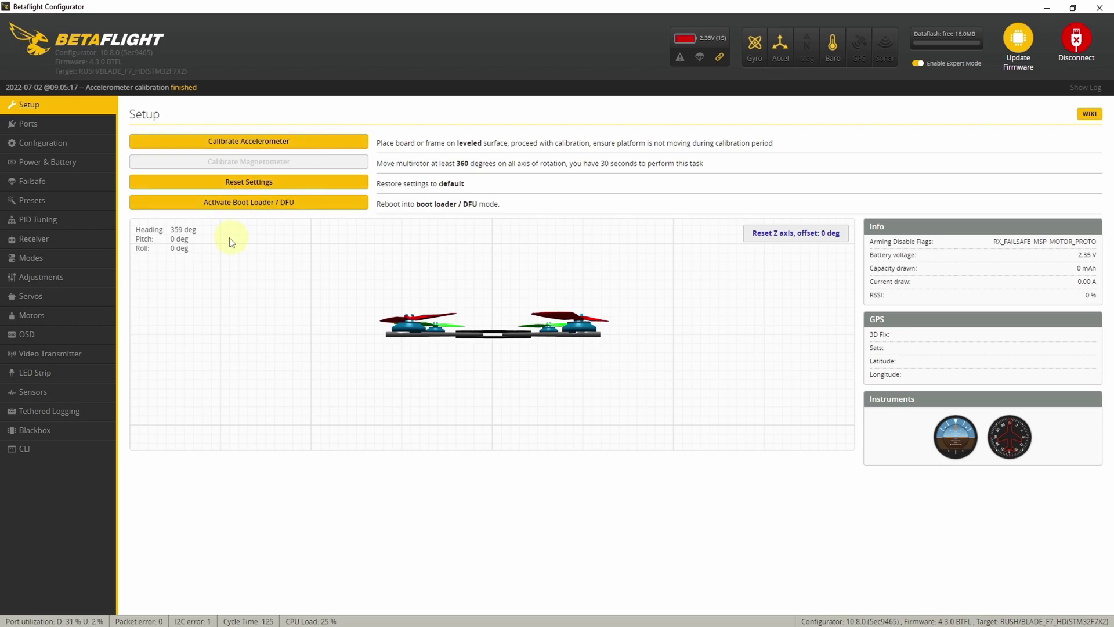
Set the motor protocol to DSHOT600, enable Bidirectional DShot with the recommended dynamic notch values, and turn on reversed motor direction
{"action": "left_click", "coordinate": [77, 320]}
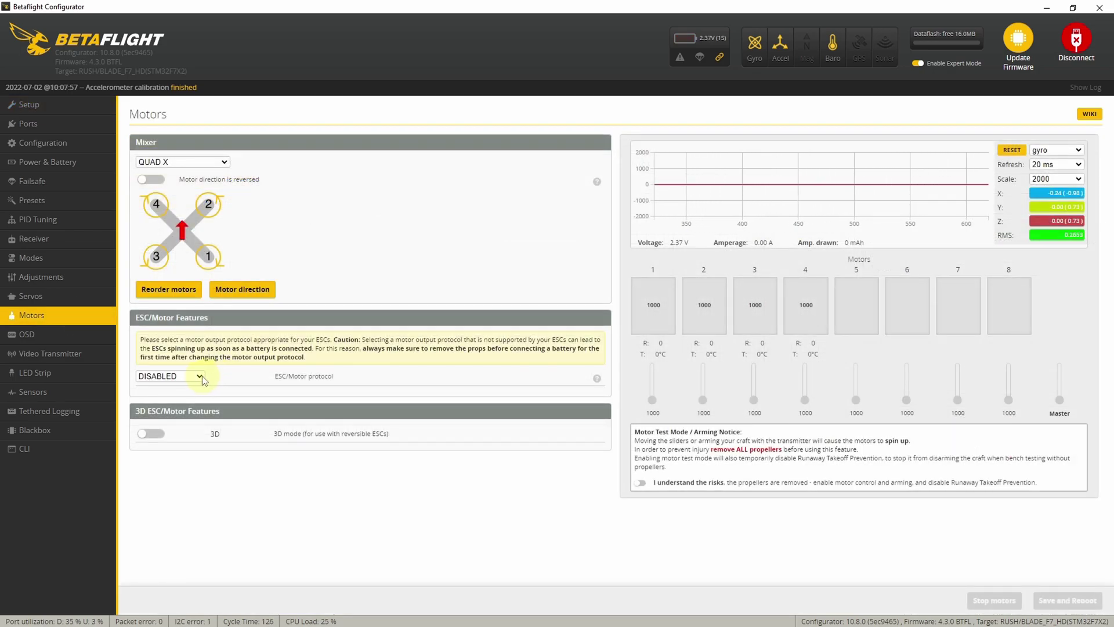
{"action": "left_click", "coordinate": [199, 375]}
{"action": "left_click", "coordinate": [195, 416]}
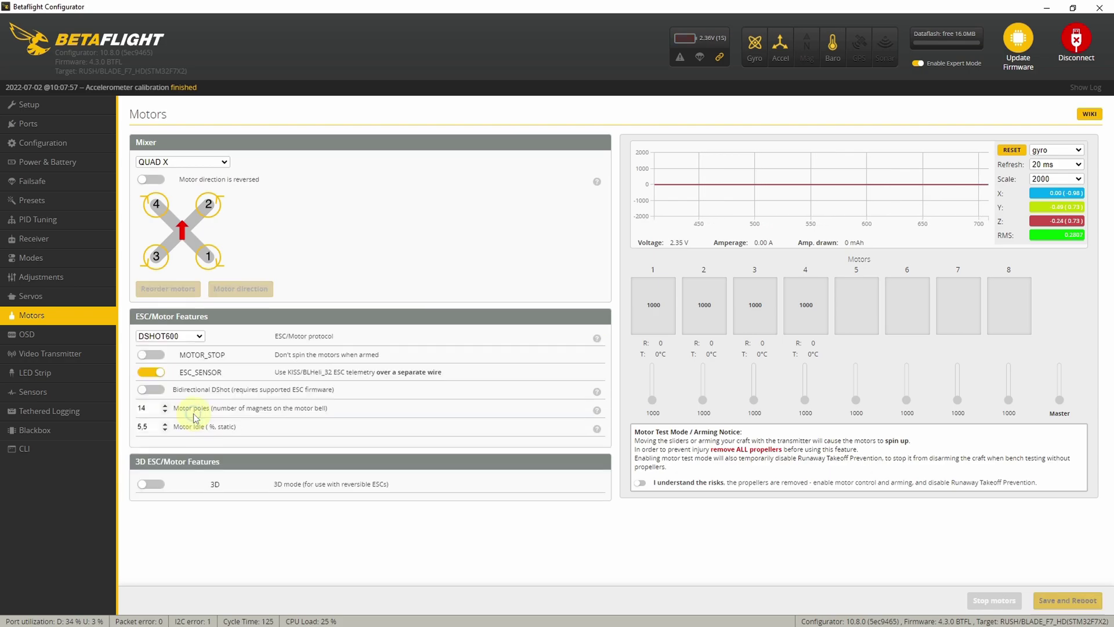
{"action": "left_click", "coordinate": [152, 390]}
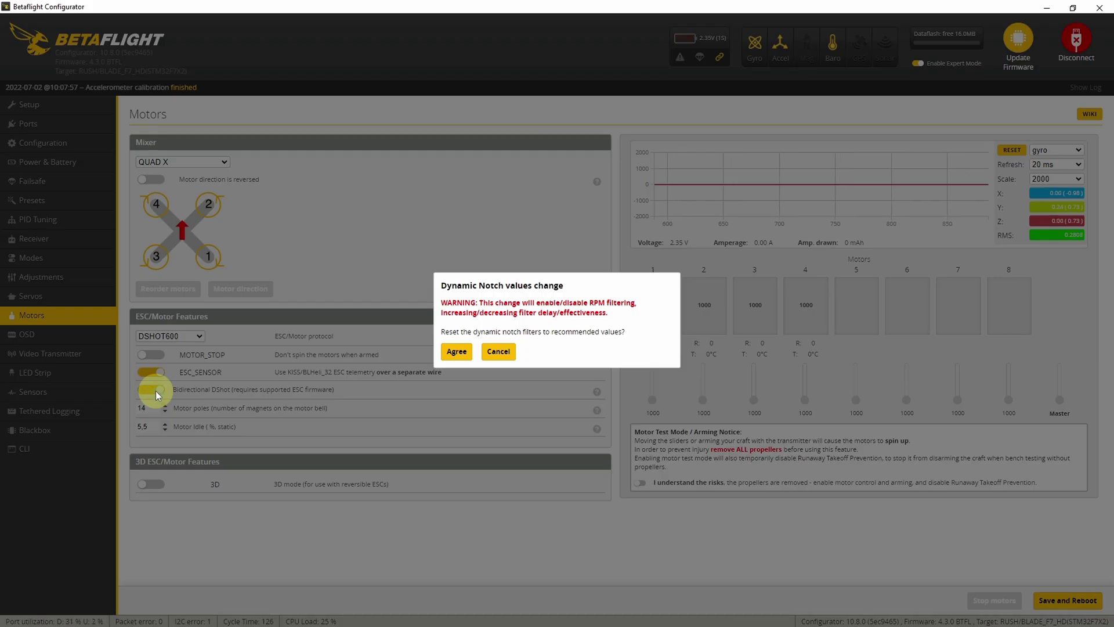
{"action": "left_click", "coordinate": [456, 351]}
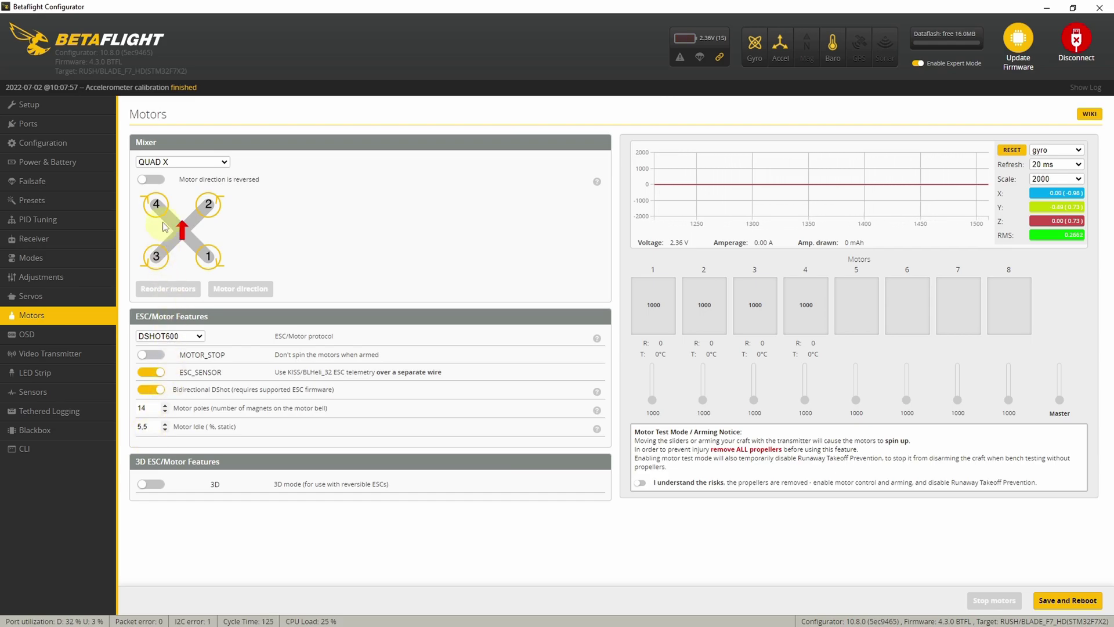
{"action": "left_click", "coordinate": [153, 181]}
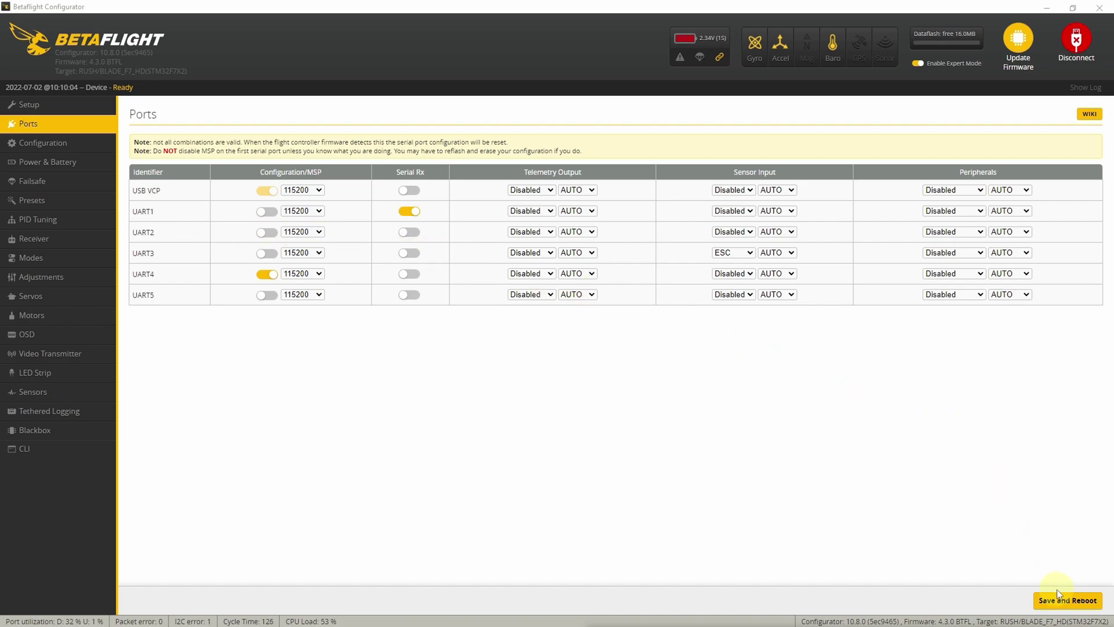
Filter the presets by the RC_LINK category, the 250Hz keyword and OFFICIAL status
{"action": "left_click", "coordinate": [96, 147]}
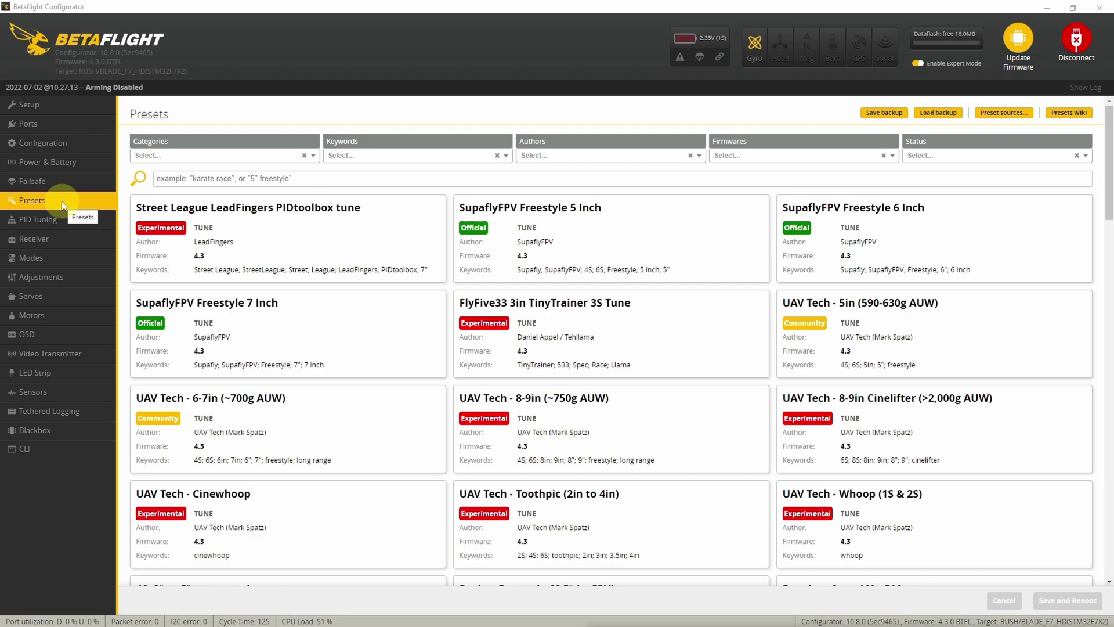
{"action": "left_click", "coordinate": [258, 157]}
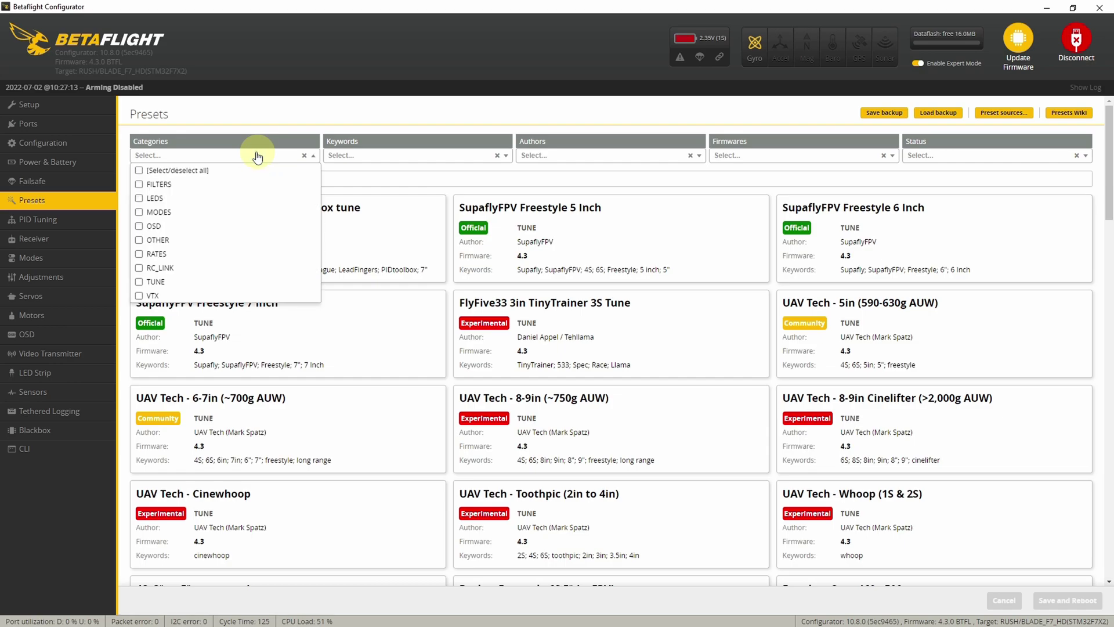
{"action": "left_click", "coordinate": [142, 268]}
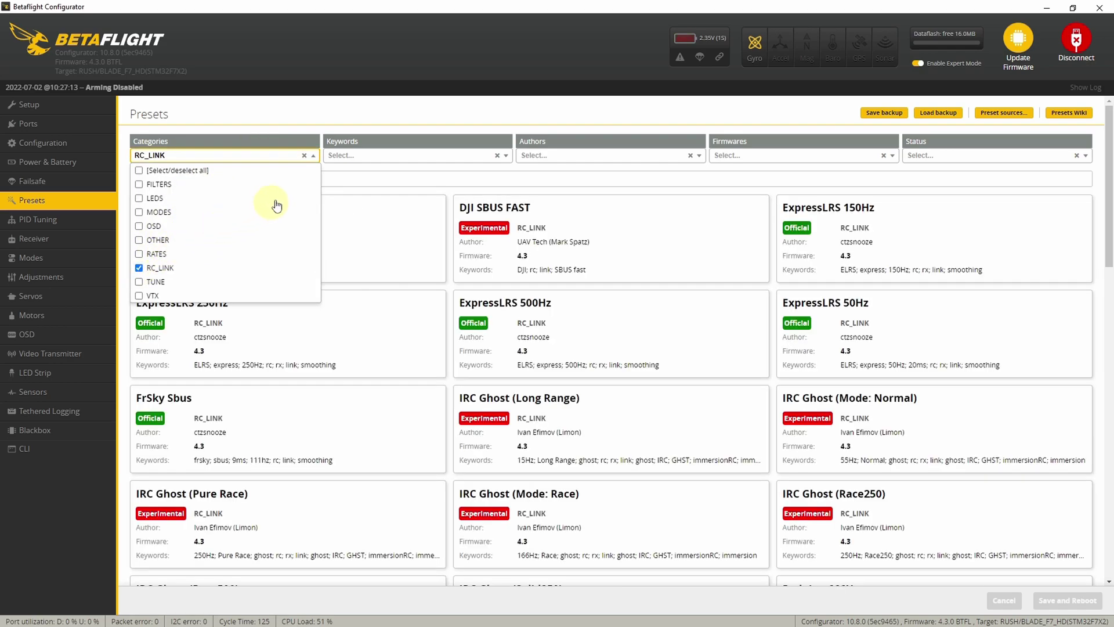
{"action": "left_click", "coordinate": [373, 156]}
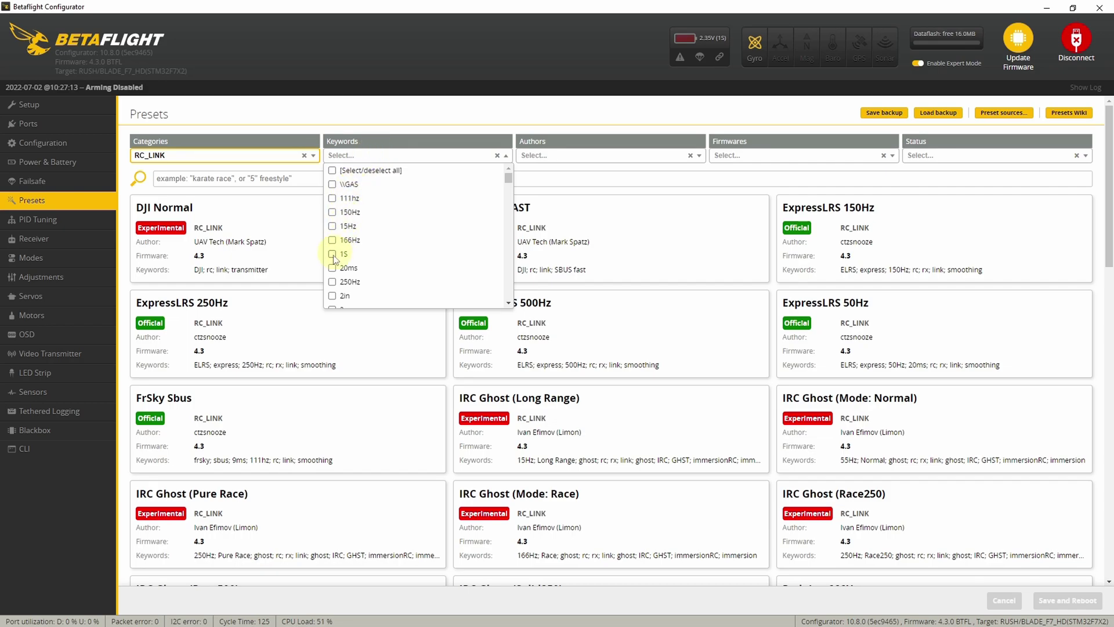
{"action": "left_click", "coordinate": [333, 282]}
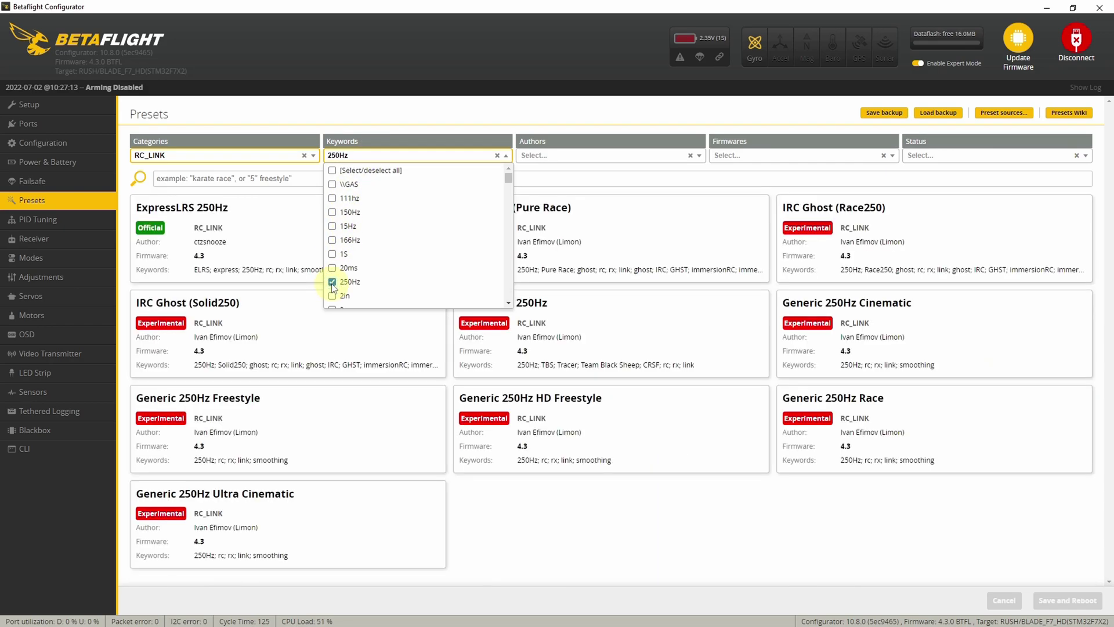
{"action": "left_click", "coordinate": [924, 156]}
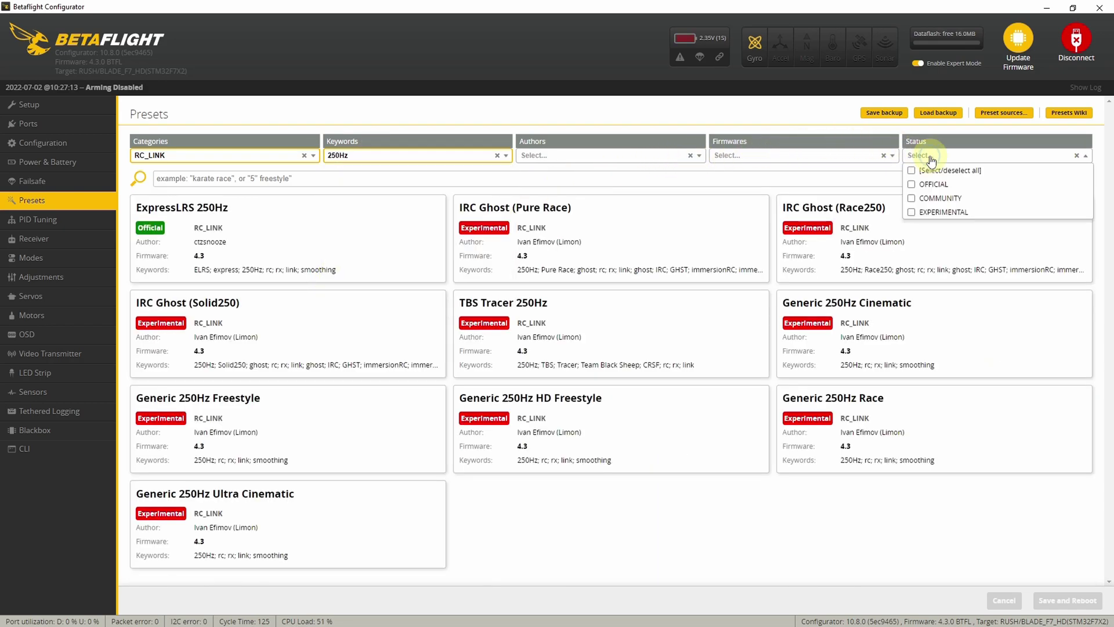
{"action": "left_click", "coordinate": [913, 186]}
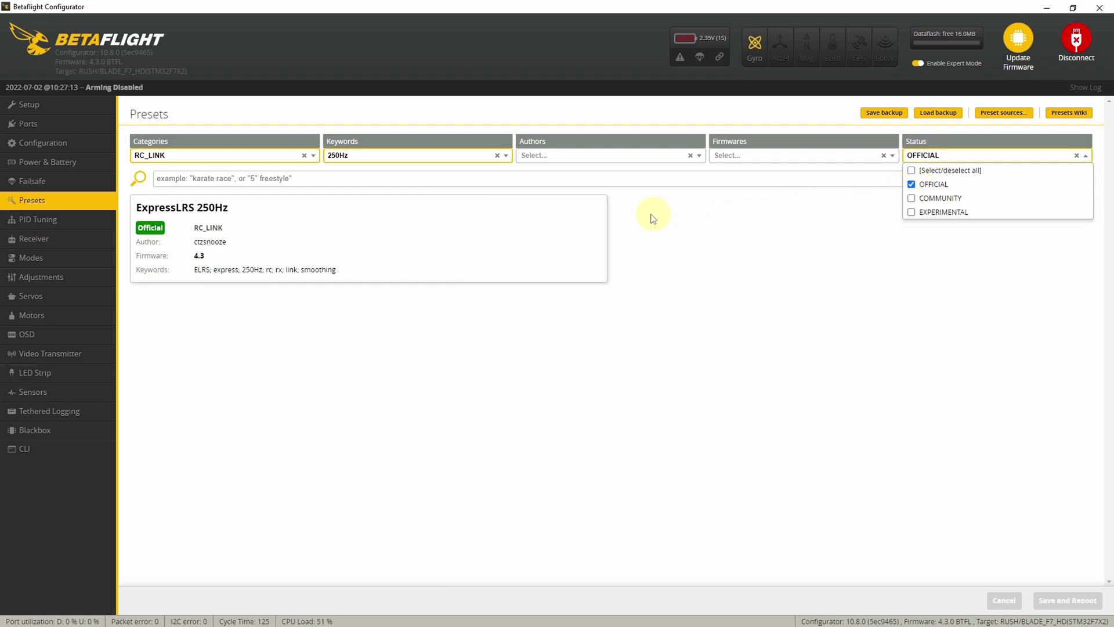
Apply the ExpressLRS 250Hz preset with Freestyle tuning, a serial separate Rx and single cell voltage values, and save with a reboot
{"action": "left_click", "coordinate": [504, 228]}
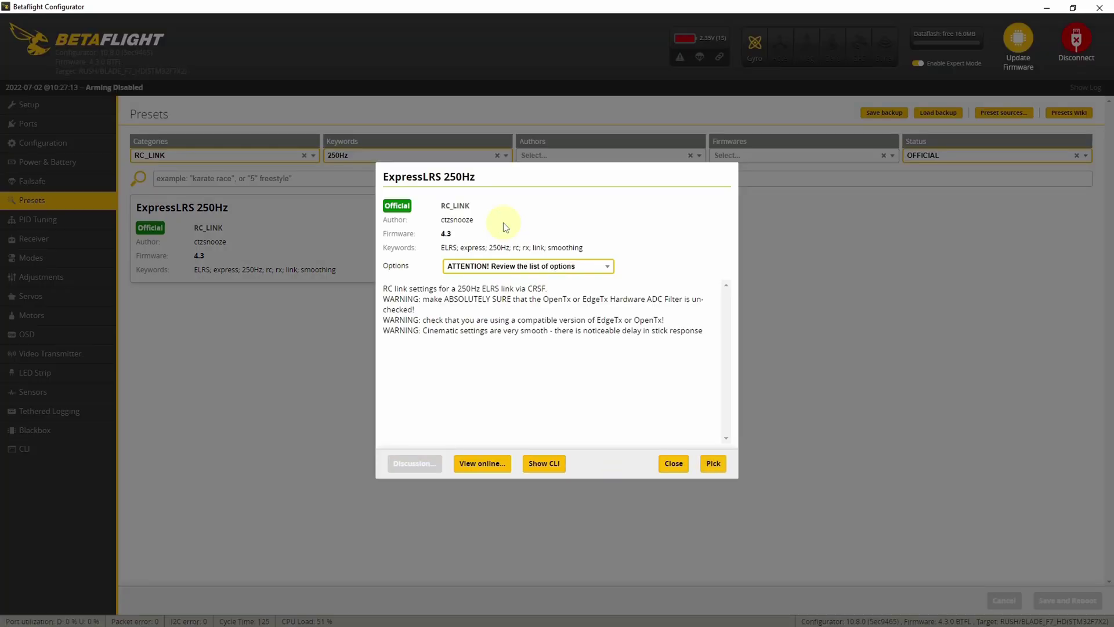
{"action": "left_click", "coordinate": [598, 270]}
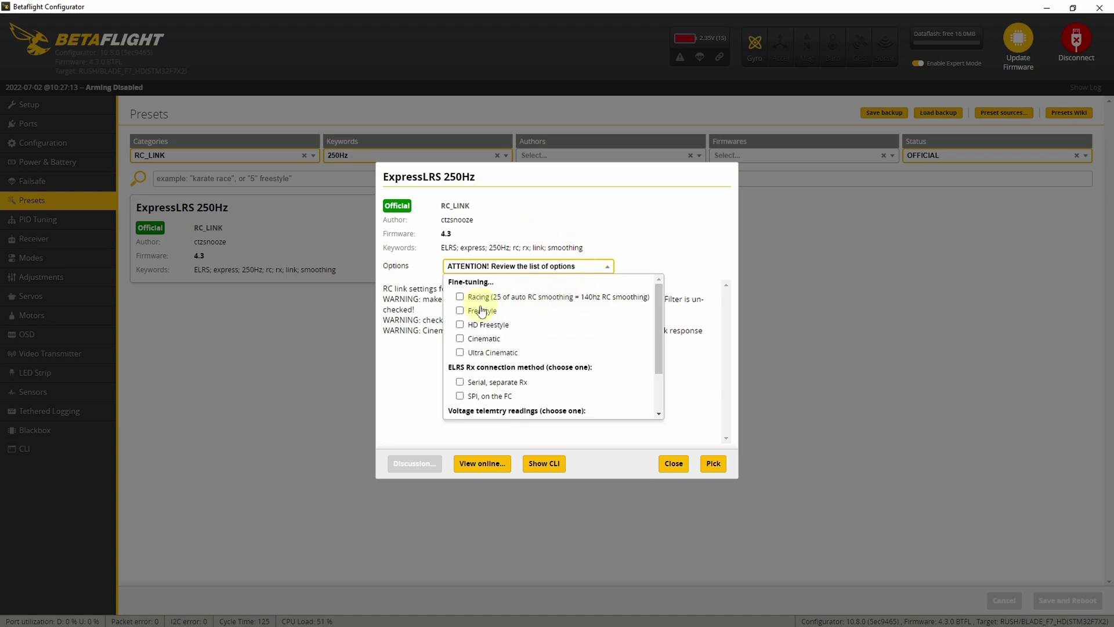
{"action": "left_click", "coordinate": [460, 312]}
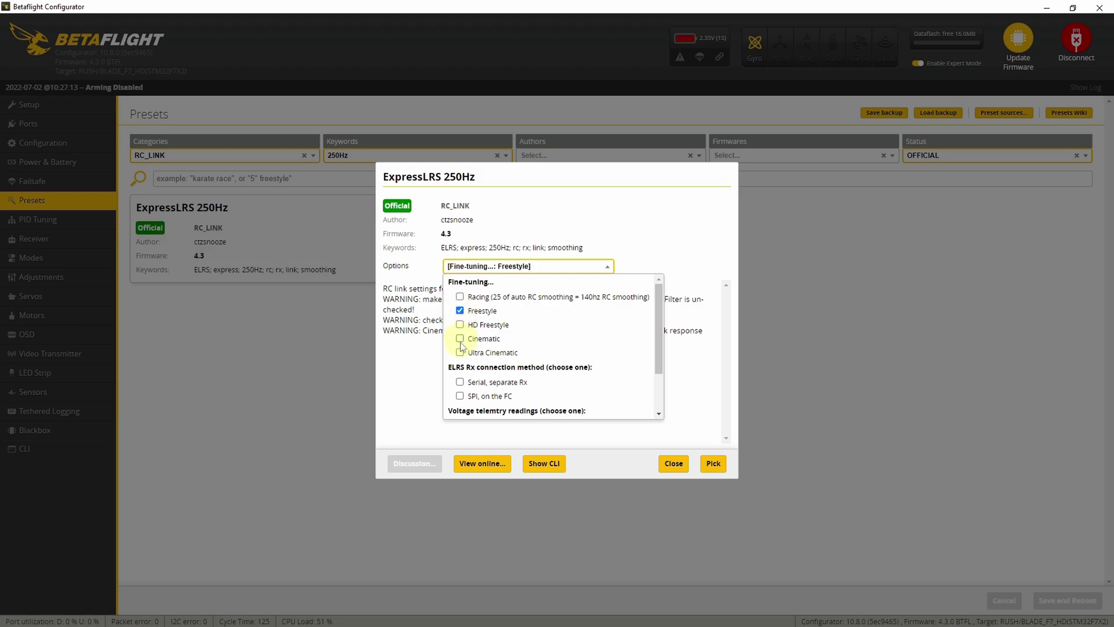
{"action": "left_click", "coordinate": [461, 385]}
{"action": "scroll", "coordinate": [462, 387], "scroll_direction": "down", "scroll_amount": 2}
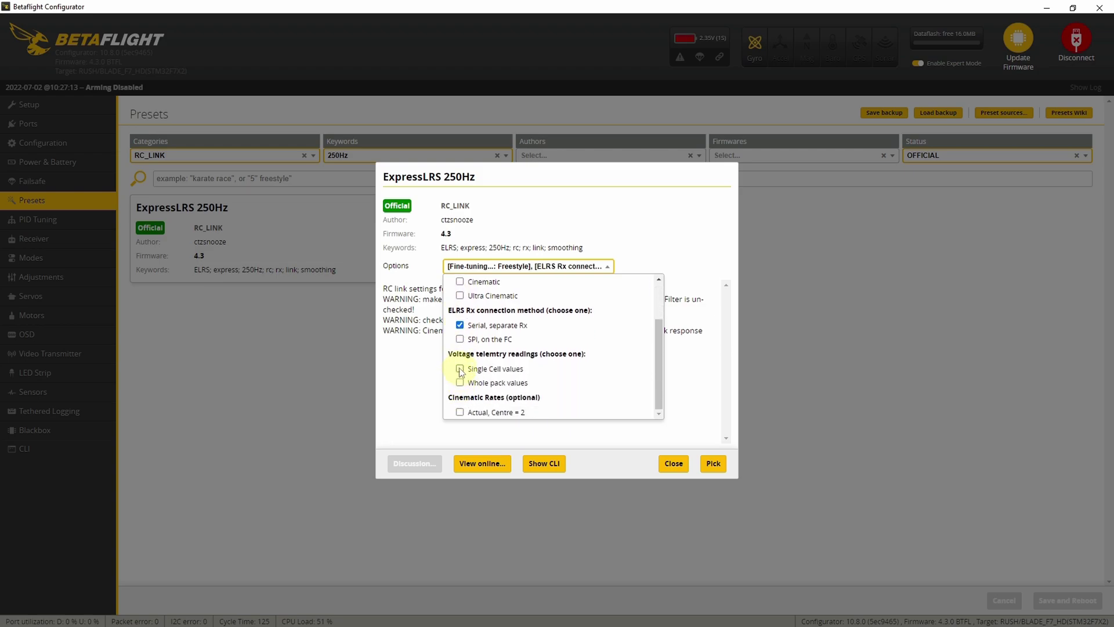
{"action": "left_click", "coordinate": [460, 368]}
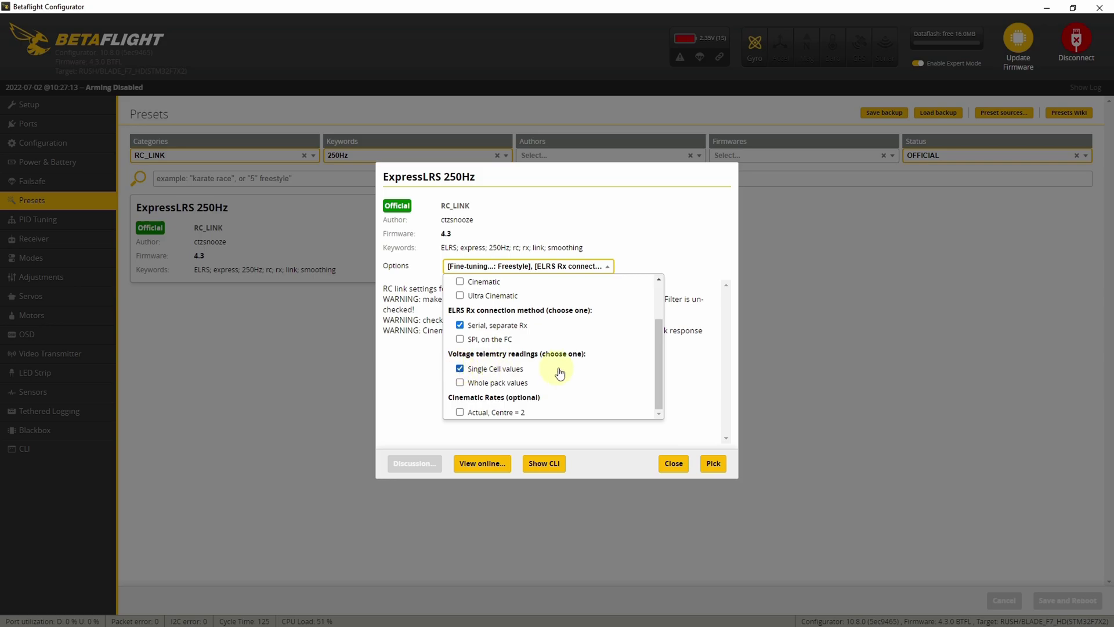
{"action": "left_click", "coordinate": [608, 266]}
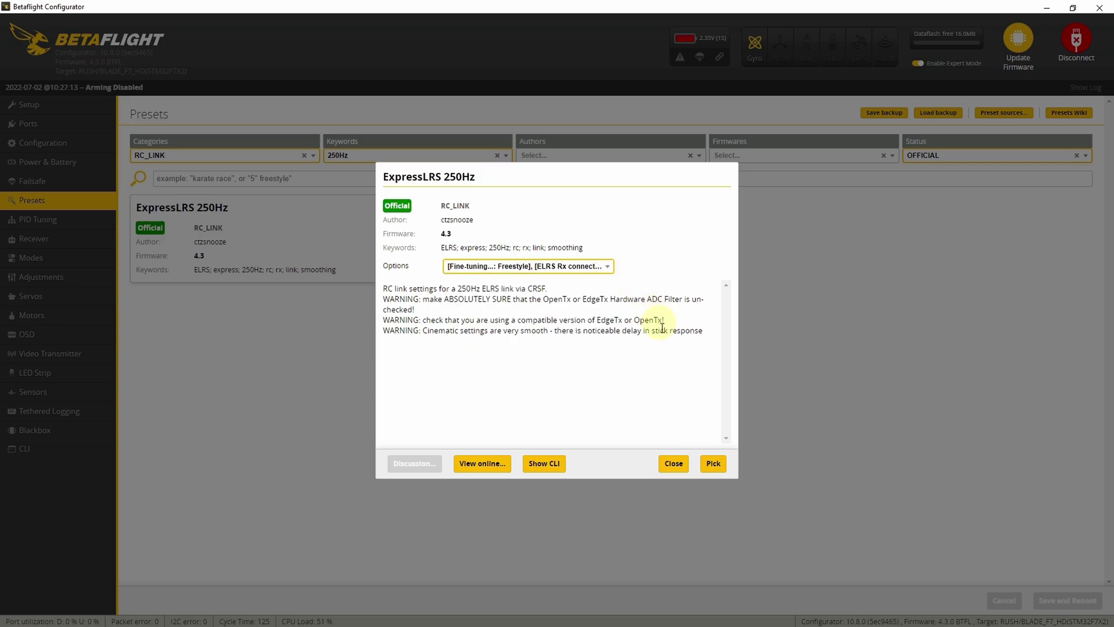
{"action": "left_click", "coordinate": [713, 463]}
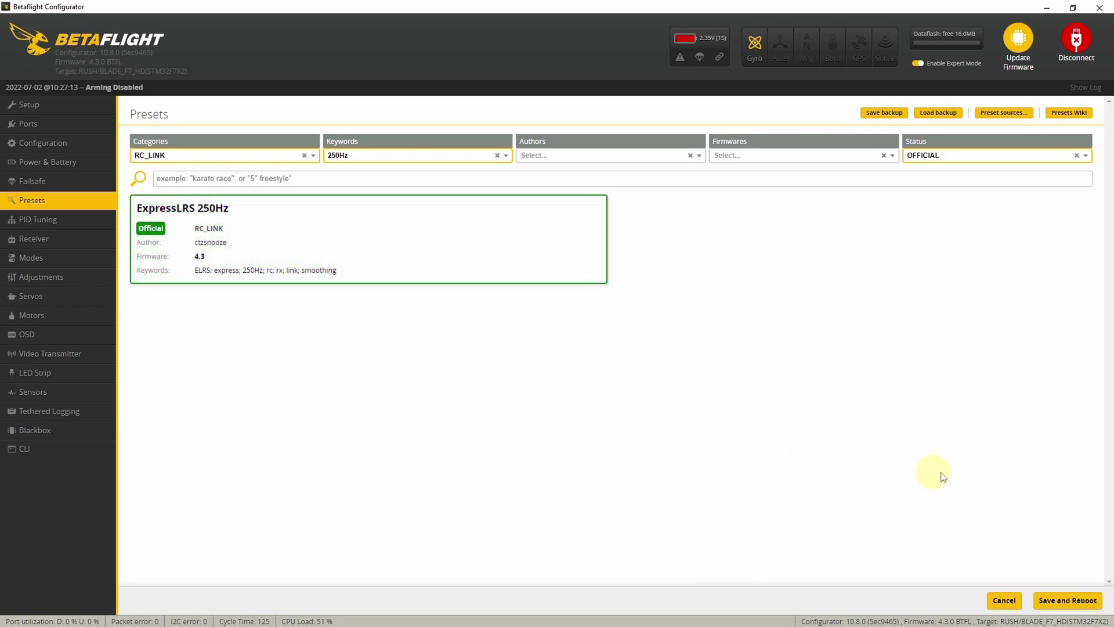
{"action": "left_click", "coordinate": [1057, 609]}
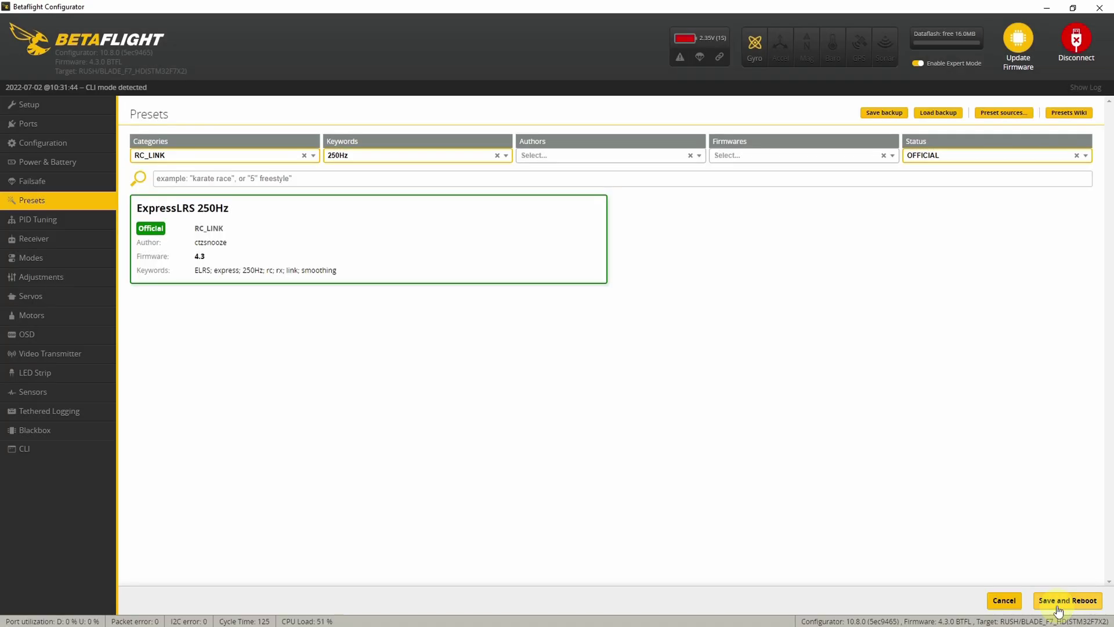
Review the flight controller's PID and rate profile, receiver, modes and OSD settings
{"action": "left_click", "coordinate": [95, 220]}
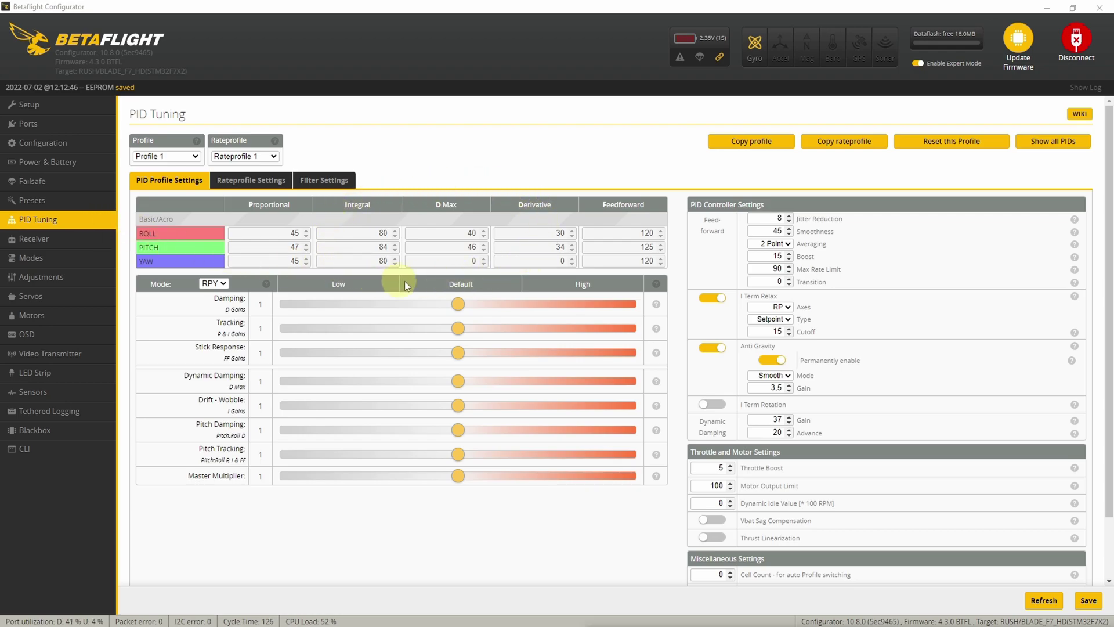
{"action": "left_click", "coordinate": [262, 187]}
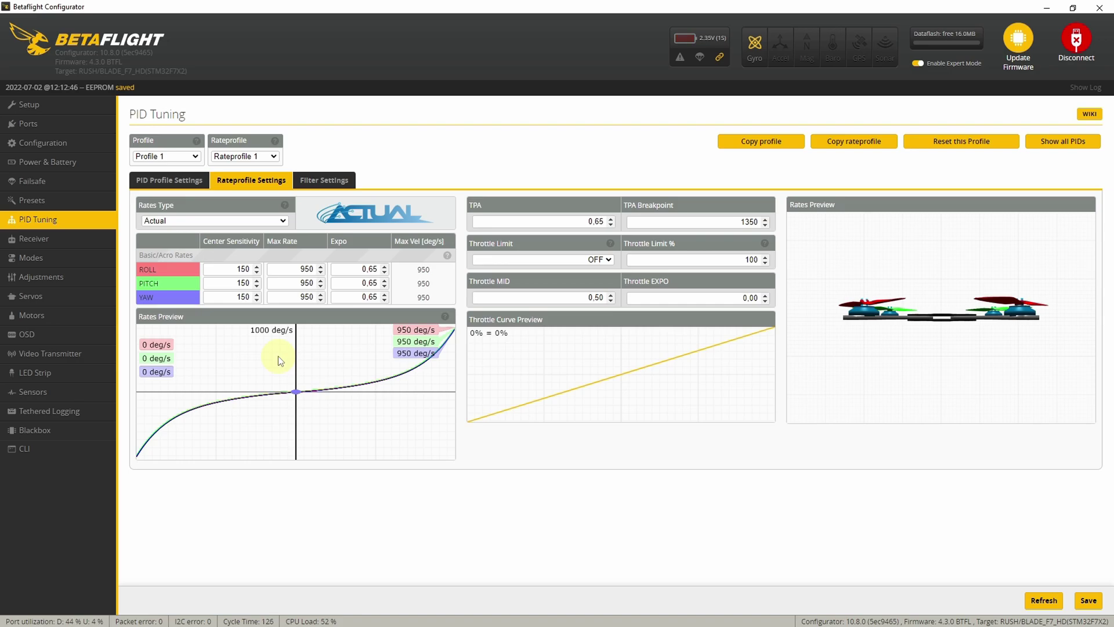
{"action": "left_click", "coordinate": [109, 240]}
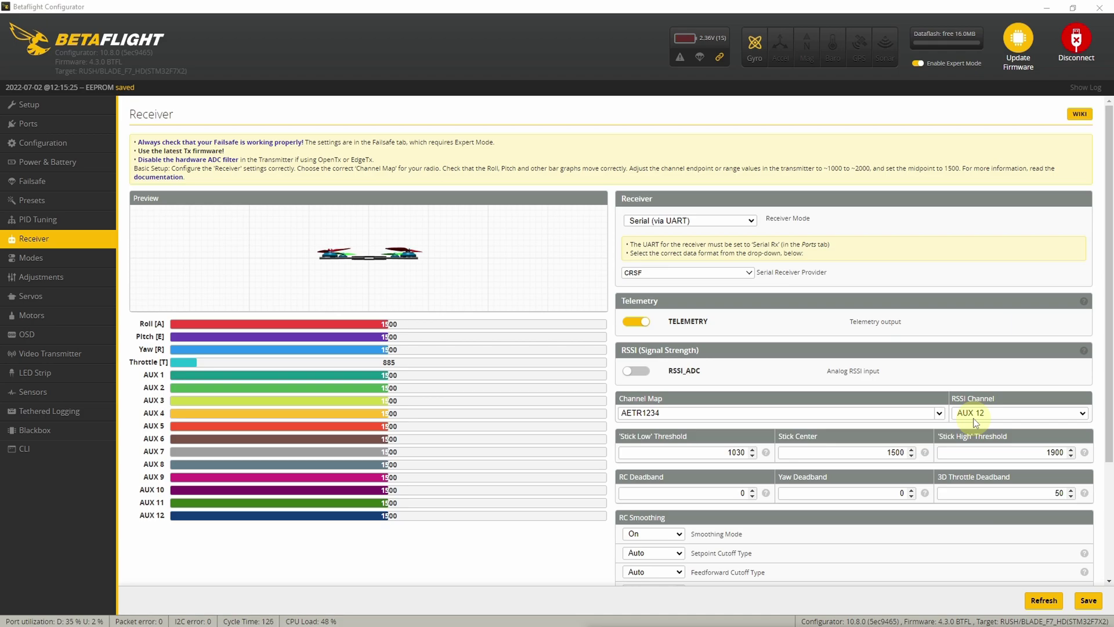
{"action": "left_click", "coordinate": [86, 257]}
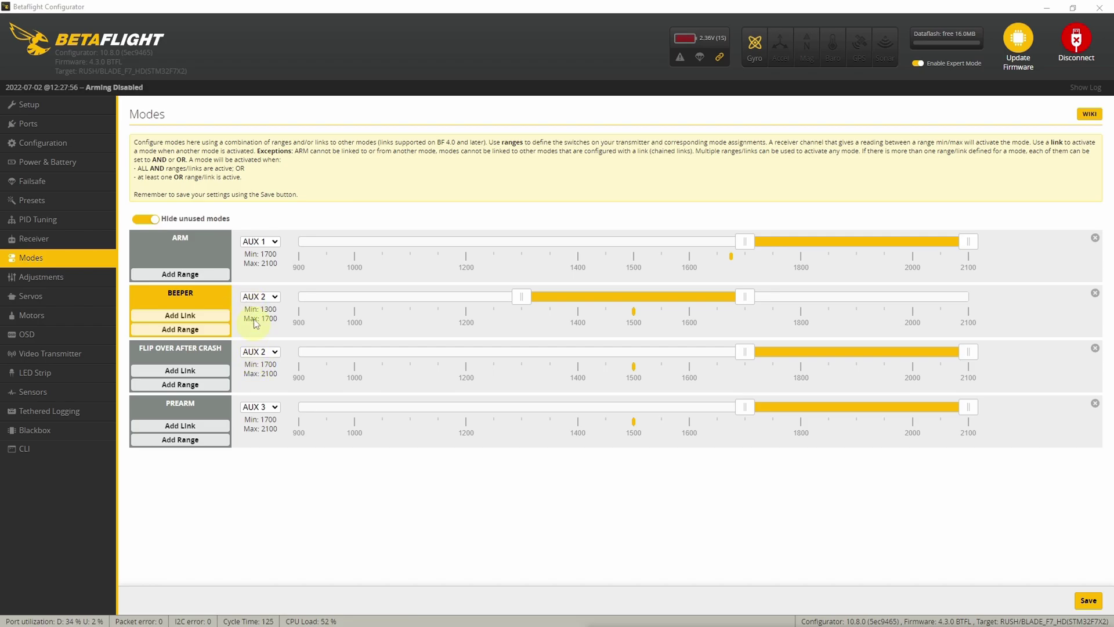
{"action": "left_click", "coordinate": [102, 335]}
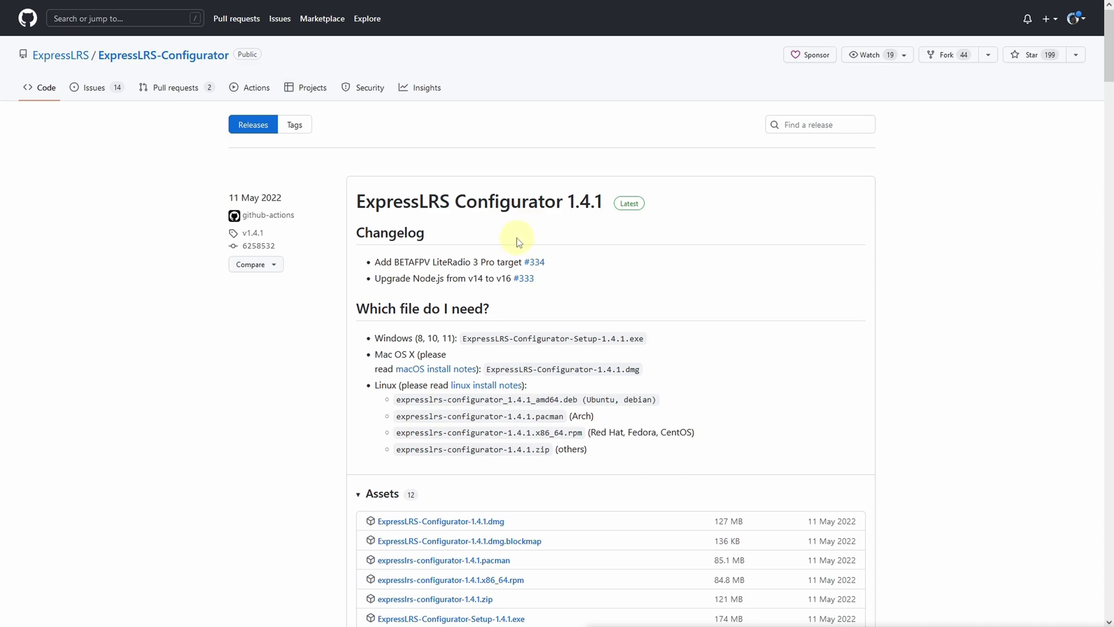
Switch to ExpressLRS Configurator and build and flash release 2.5.1 to the BETAFPV Nano 2400 RX using BetaflightPassthrough
{"action": "scroll", "coordinate": [518, 242], "scroll_direction": "down", "scroll_amount": 5}
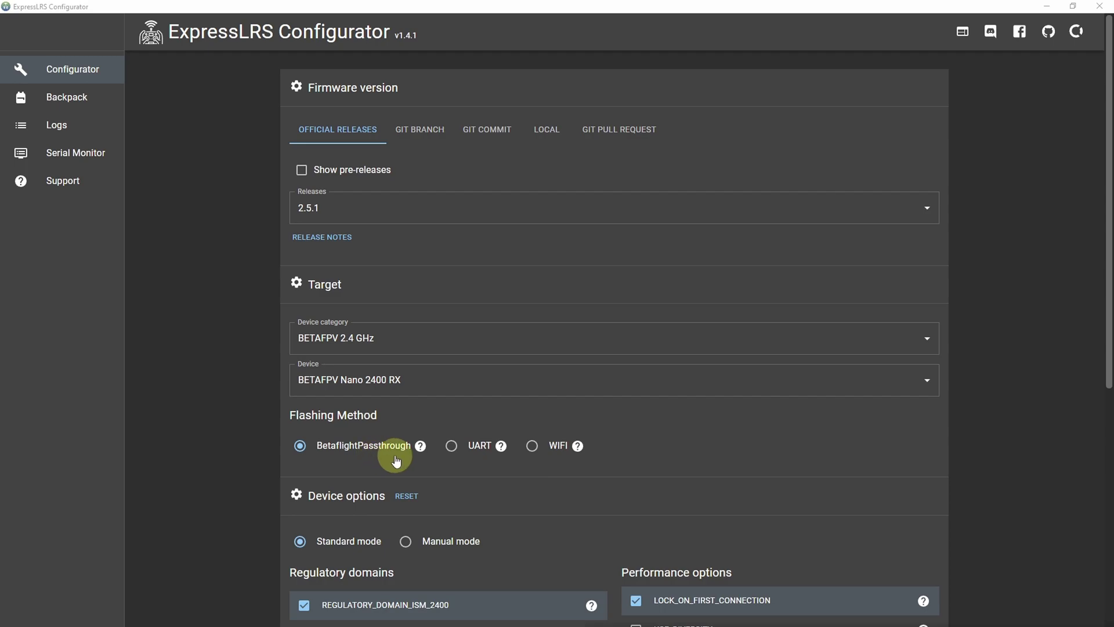
{"action": "scroll", "coordinate": [406, 452], "scroll_direction": "down", "scroll_amount": 5}
{"action": "scroll", "coordinate": [505, 425], "scroll_direction": "down", "scroll_amount": 2}
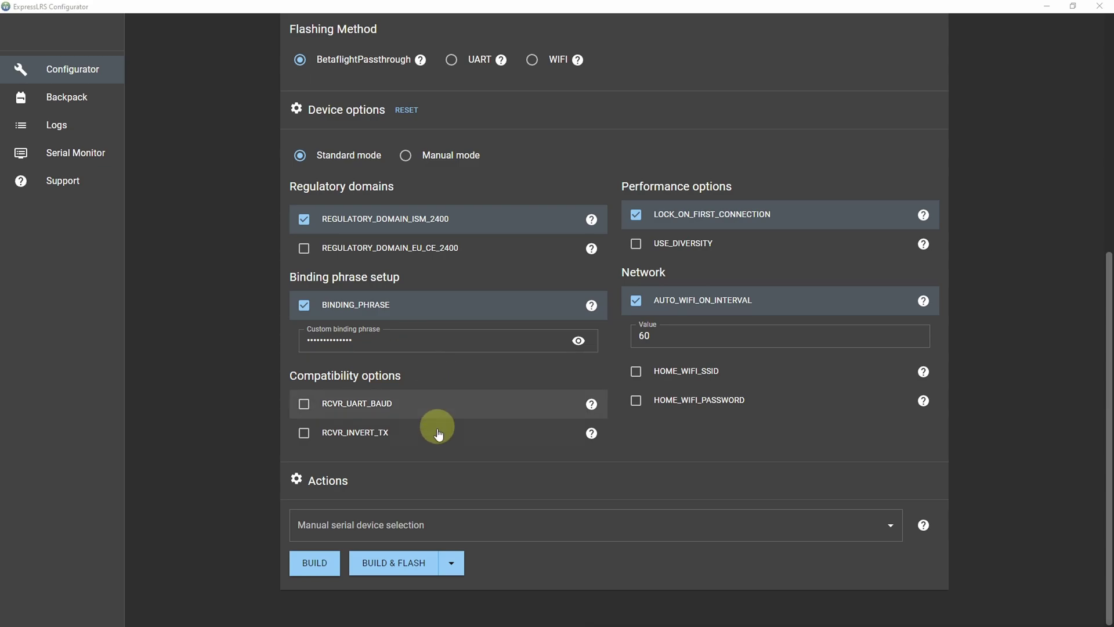
{"action": "left_click", "coordinate": [432, 560]}
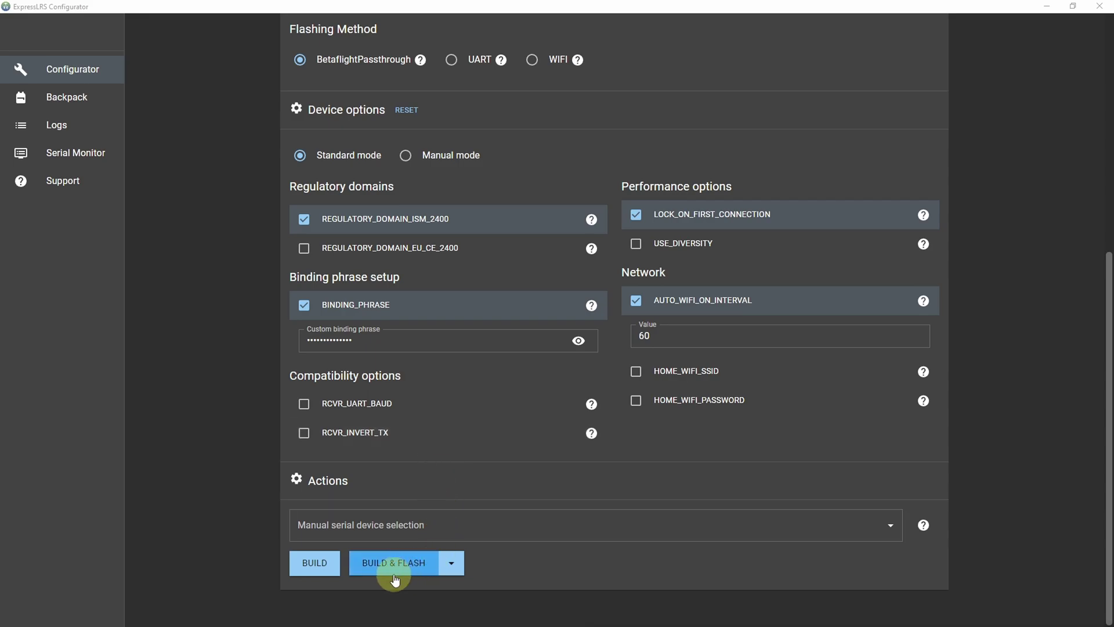
{"action": "left_click", "coordinate": [394, 568]}
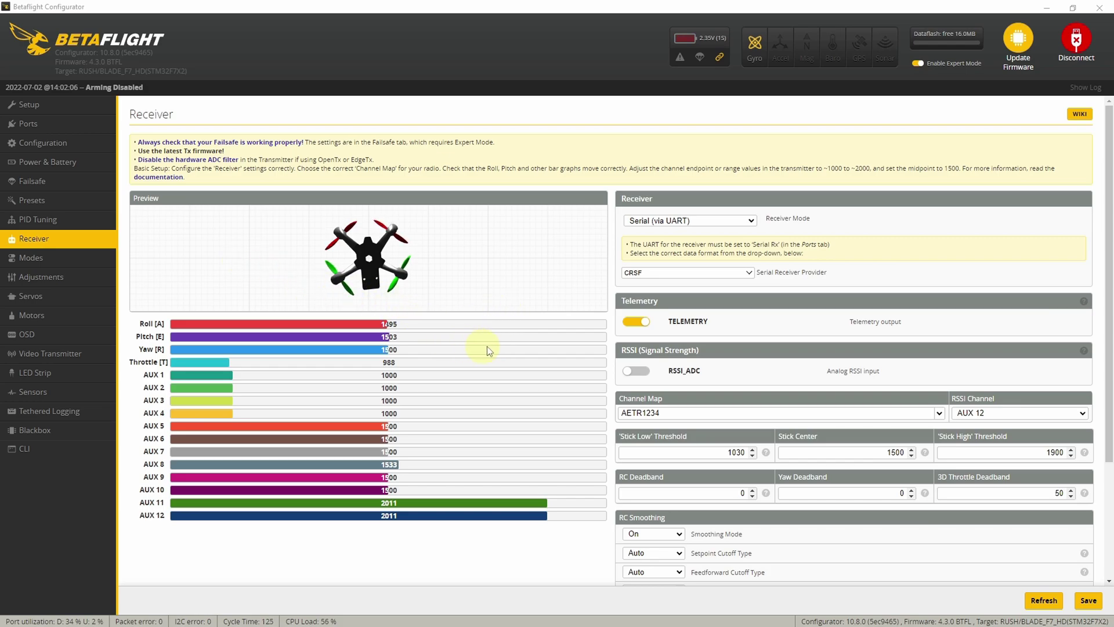
Switch back to Betaflight Configurator and set the receiver's channel map to Spektrum / Graupner / JR (TAER1234)
{"action": "left_click", "coordinate": [940, 413]}
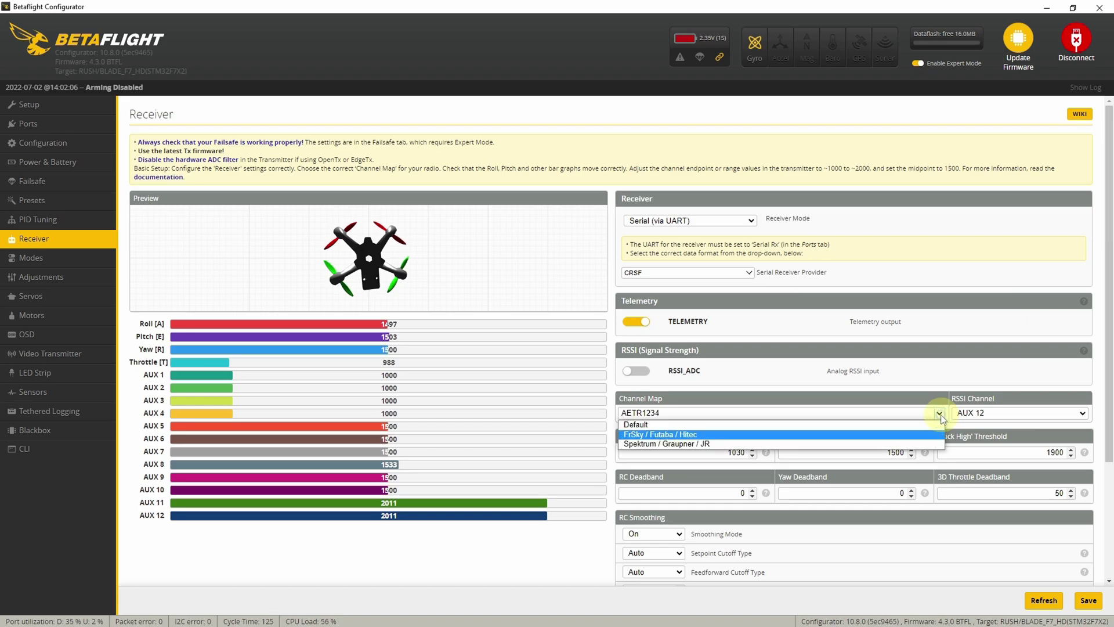
{"action": "left_click", "coordinate": [932, 444]}
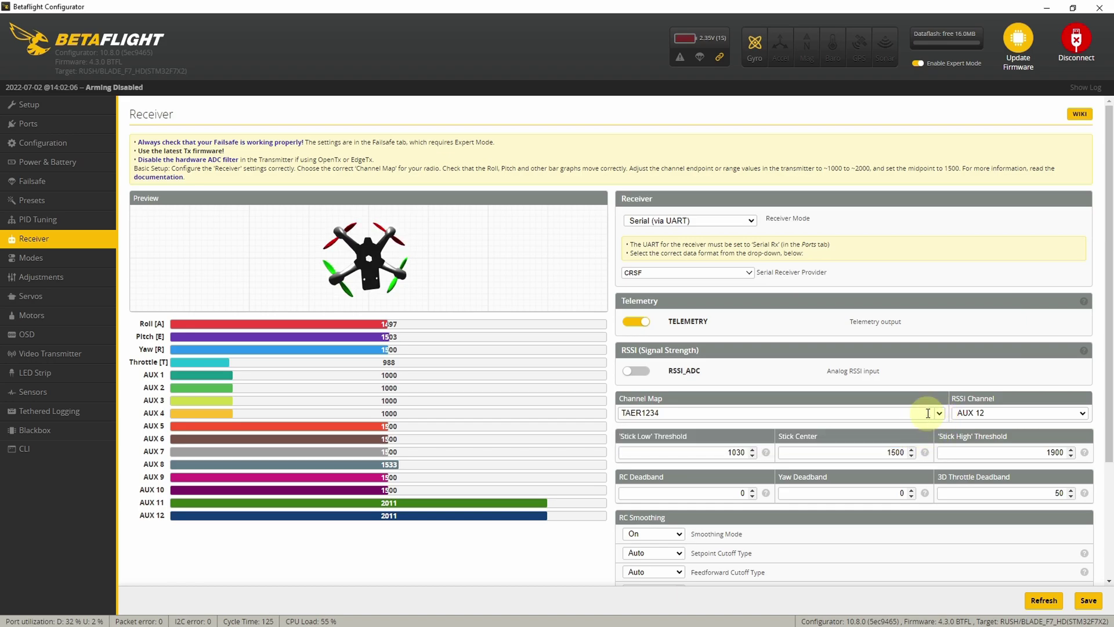